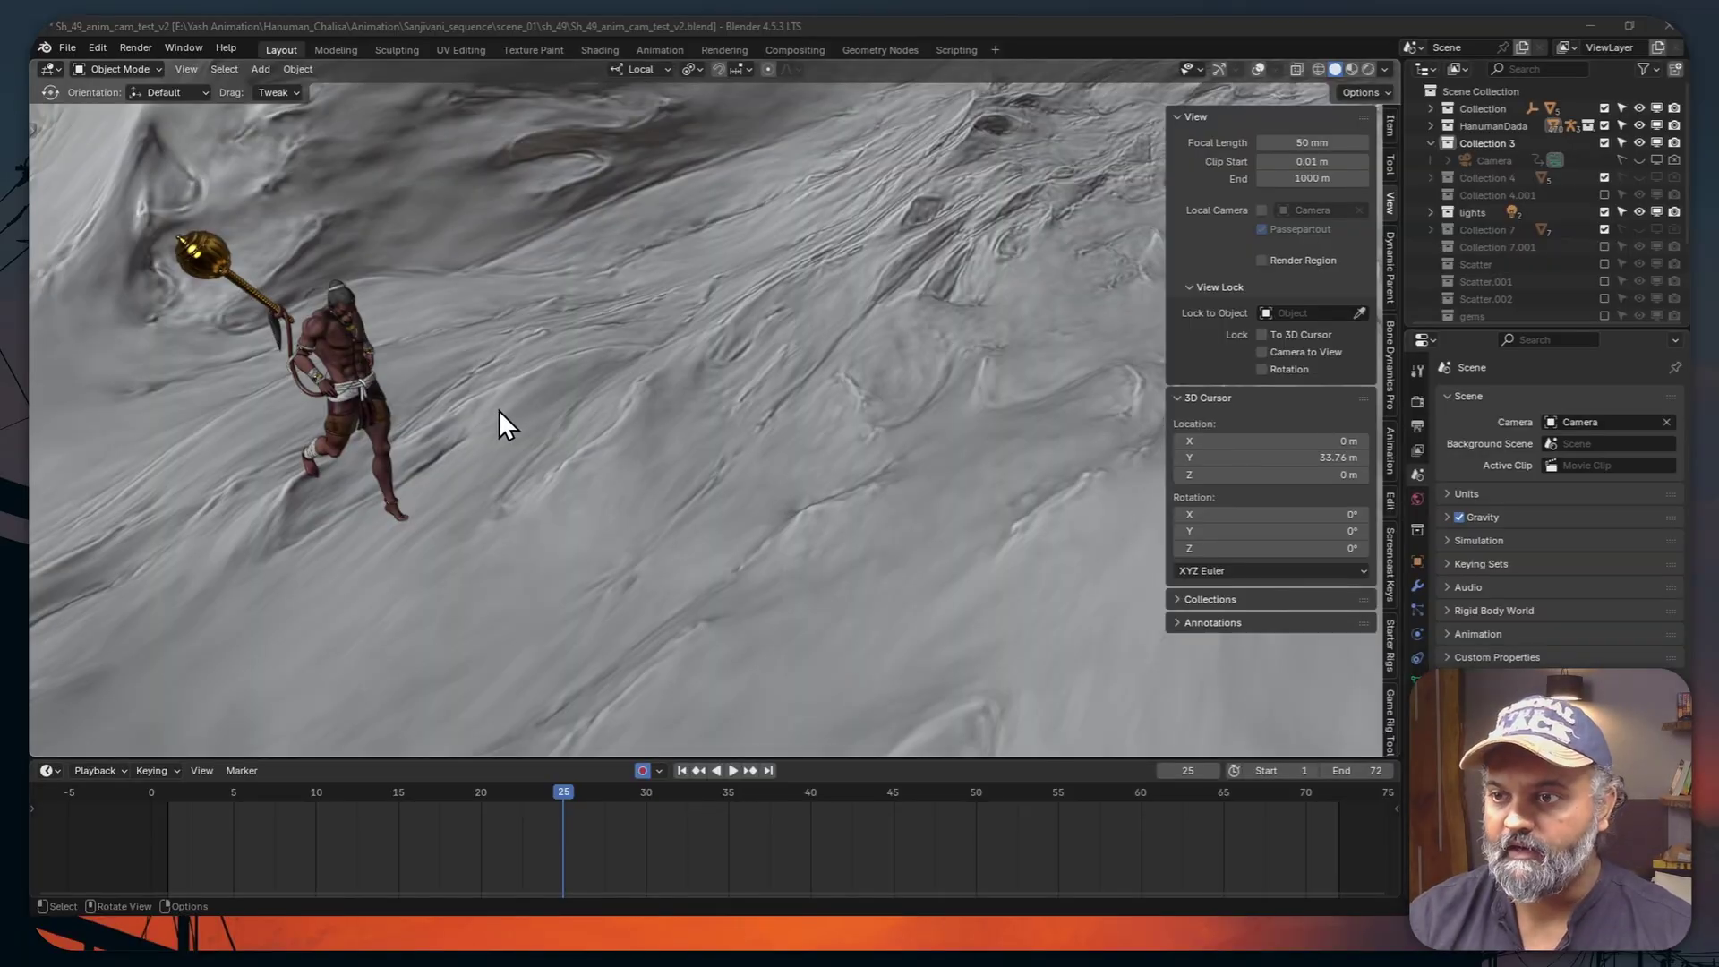
# Add three new cameras to Collection 3 for the different shots of the walking character
pyautogui.moveTo(497, 410)
pyautogui.mouseDown(button='middle')
pyautogui.moveTo(535, 400)
pyautogui.moveTo(498, 429)
pyautogui.mouseUp(button='middle')
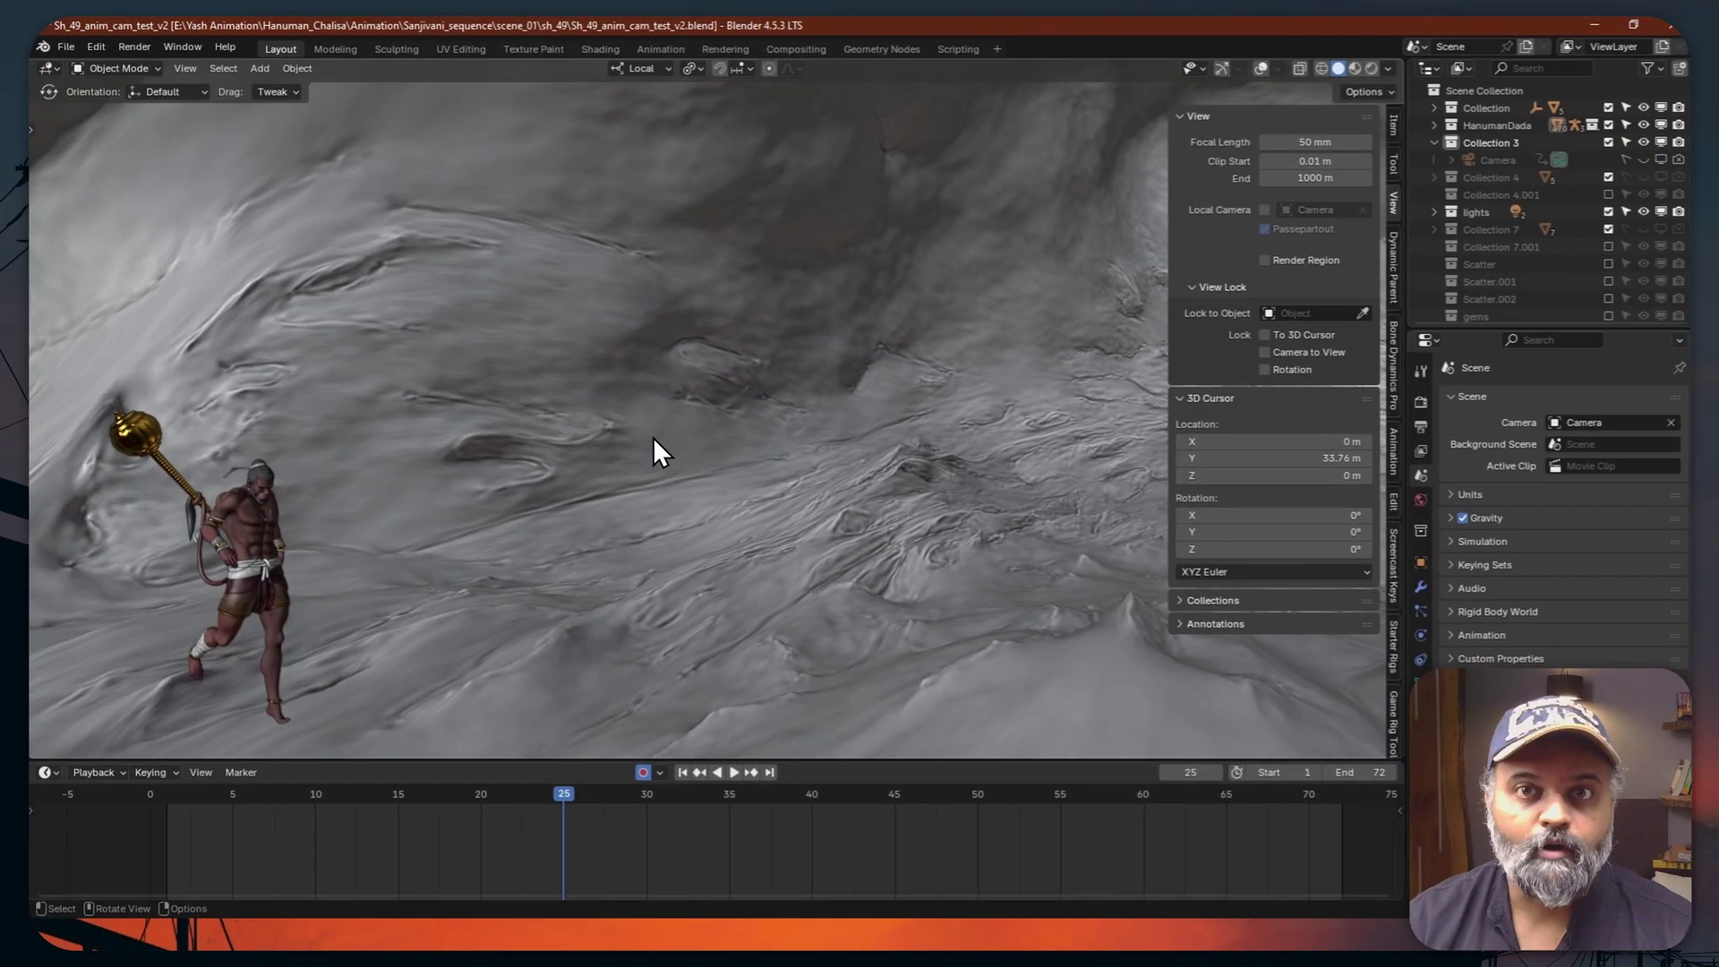
pyautogui.moveTo(652, 435); pyautogui.dragTo(482, 473, button='middle')
pyautogui.hotkey('shift', 'a')
pyautogui.click(484, 464)
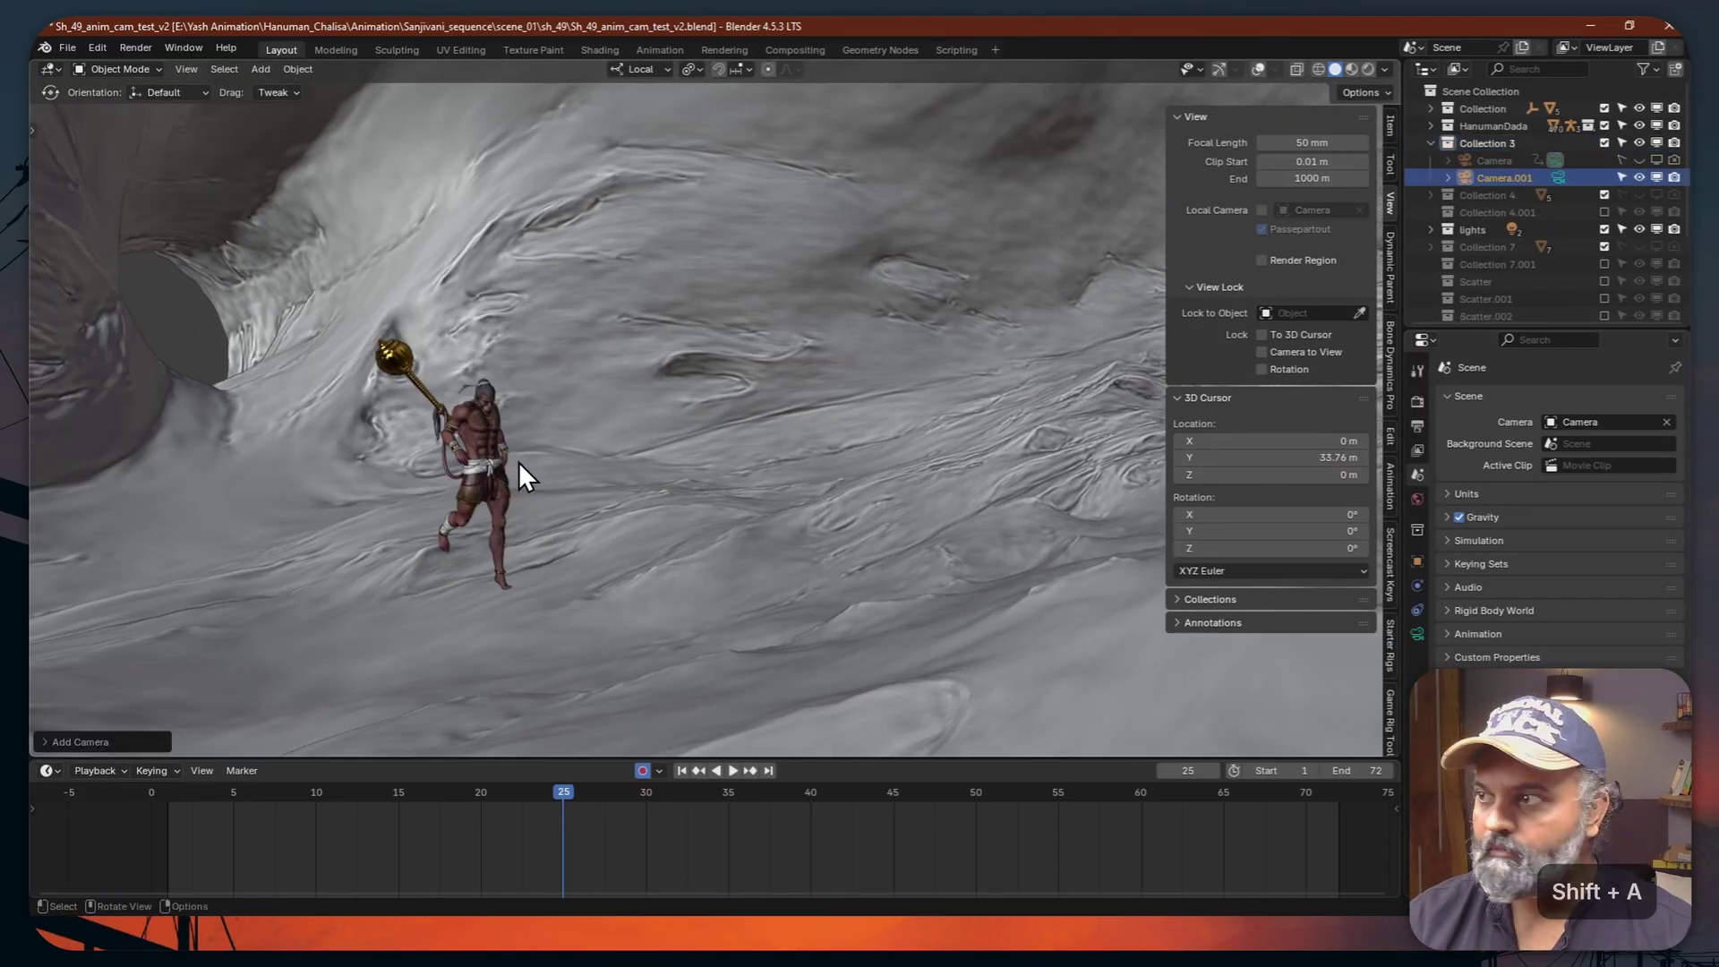
pyautogui.hotkey('shift', 'a')
pyautogui.moveTo(694, 424); pyautogui.dragTo(743, 401, button='middle')
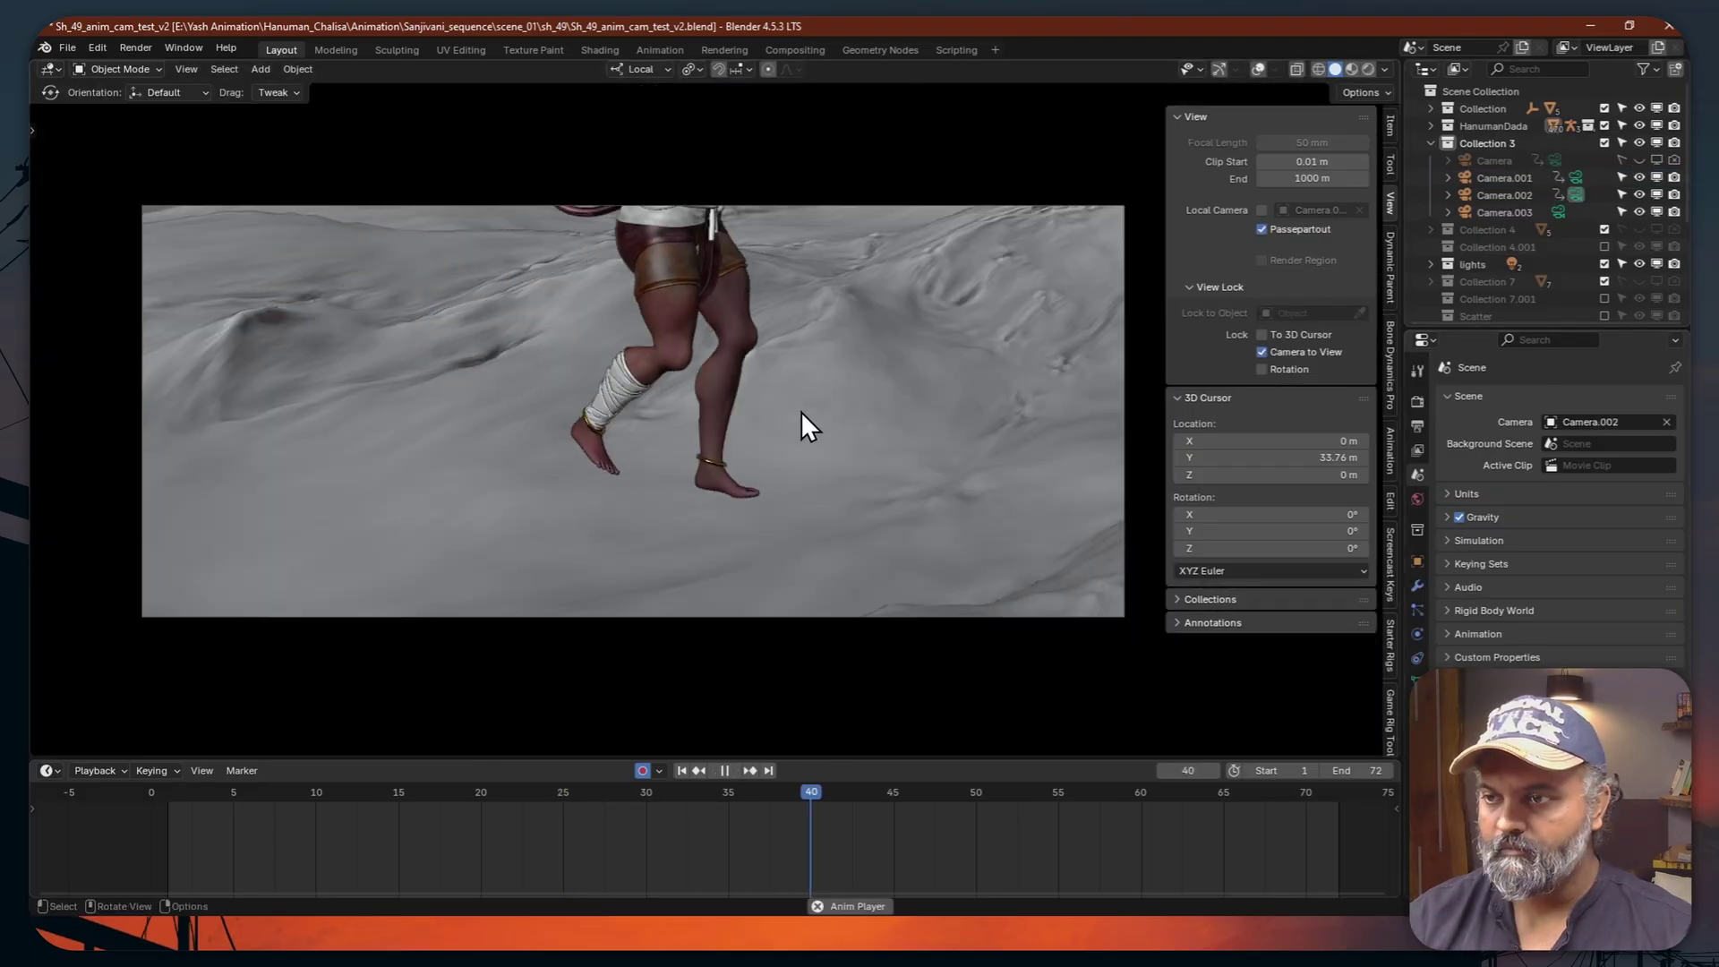
# Review the character's walk through the three cameras by playing and scrubbing the timeline
pyautogui.press('space')
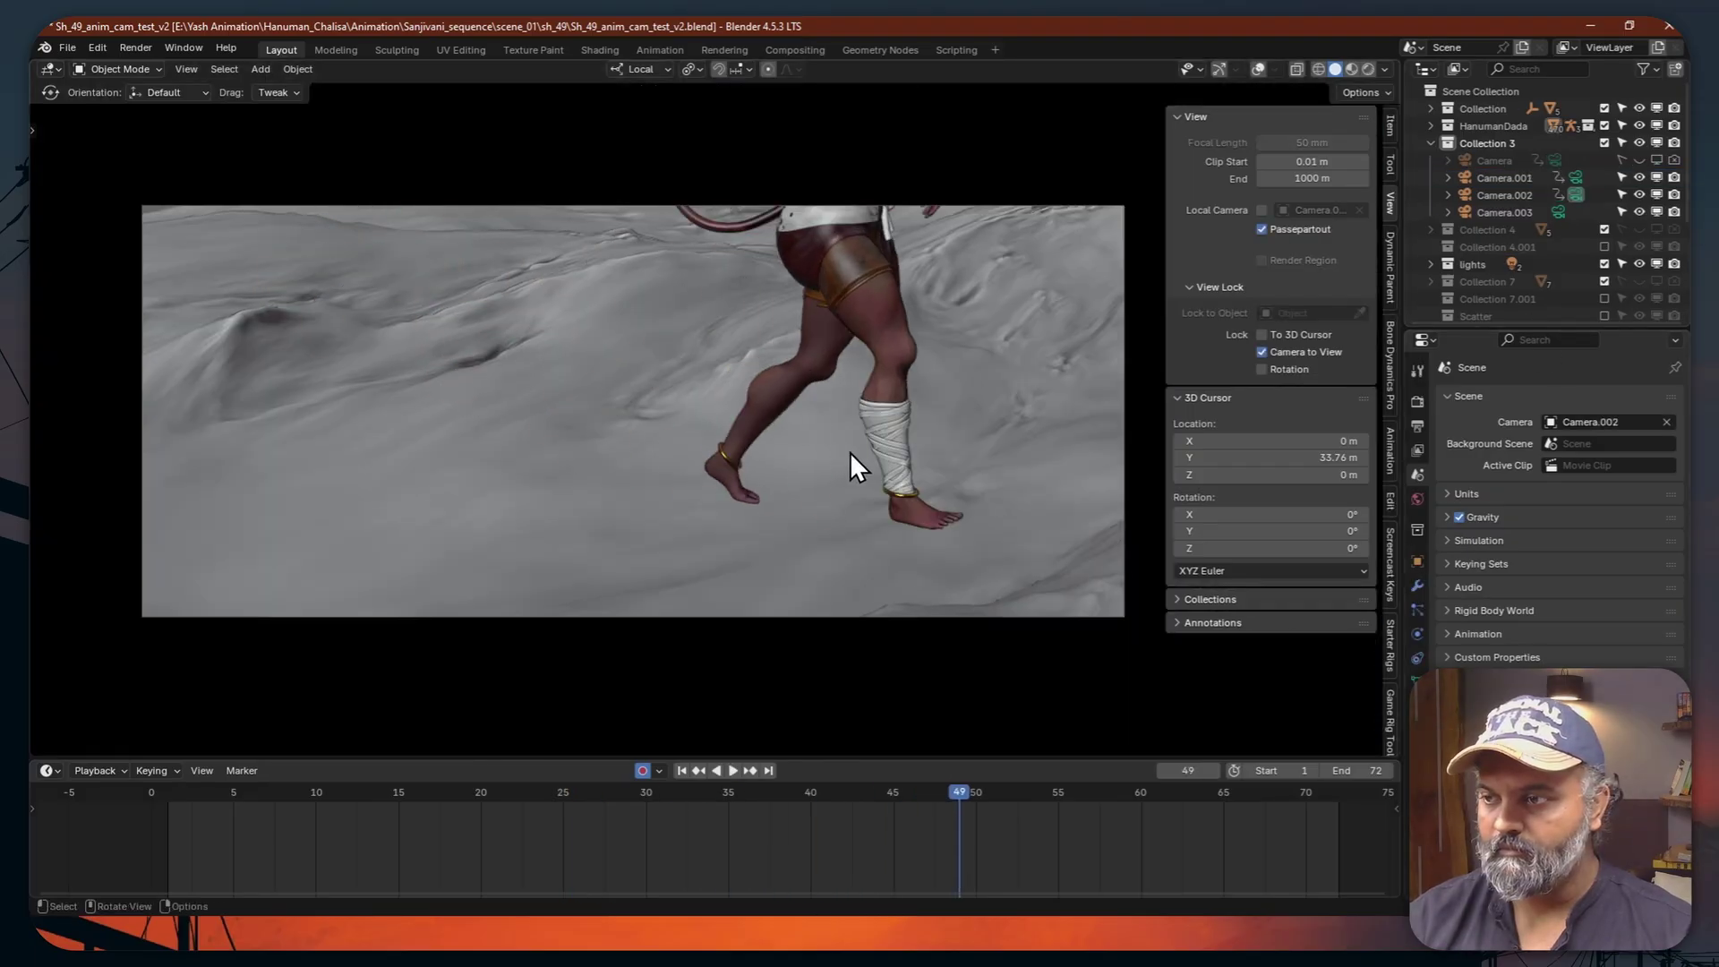
pyautogui.click(979, 787)
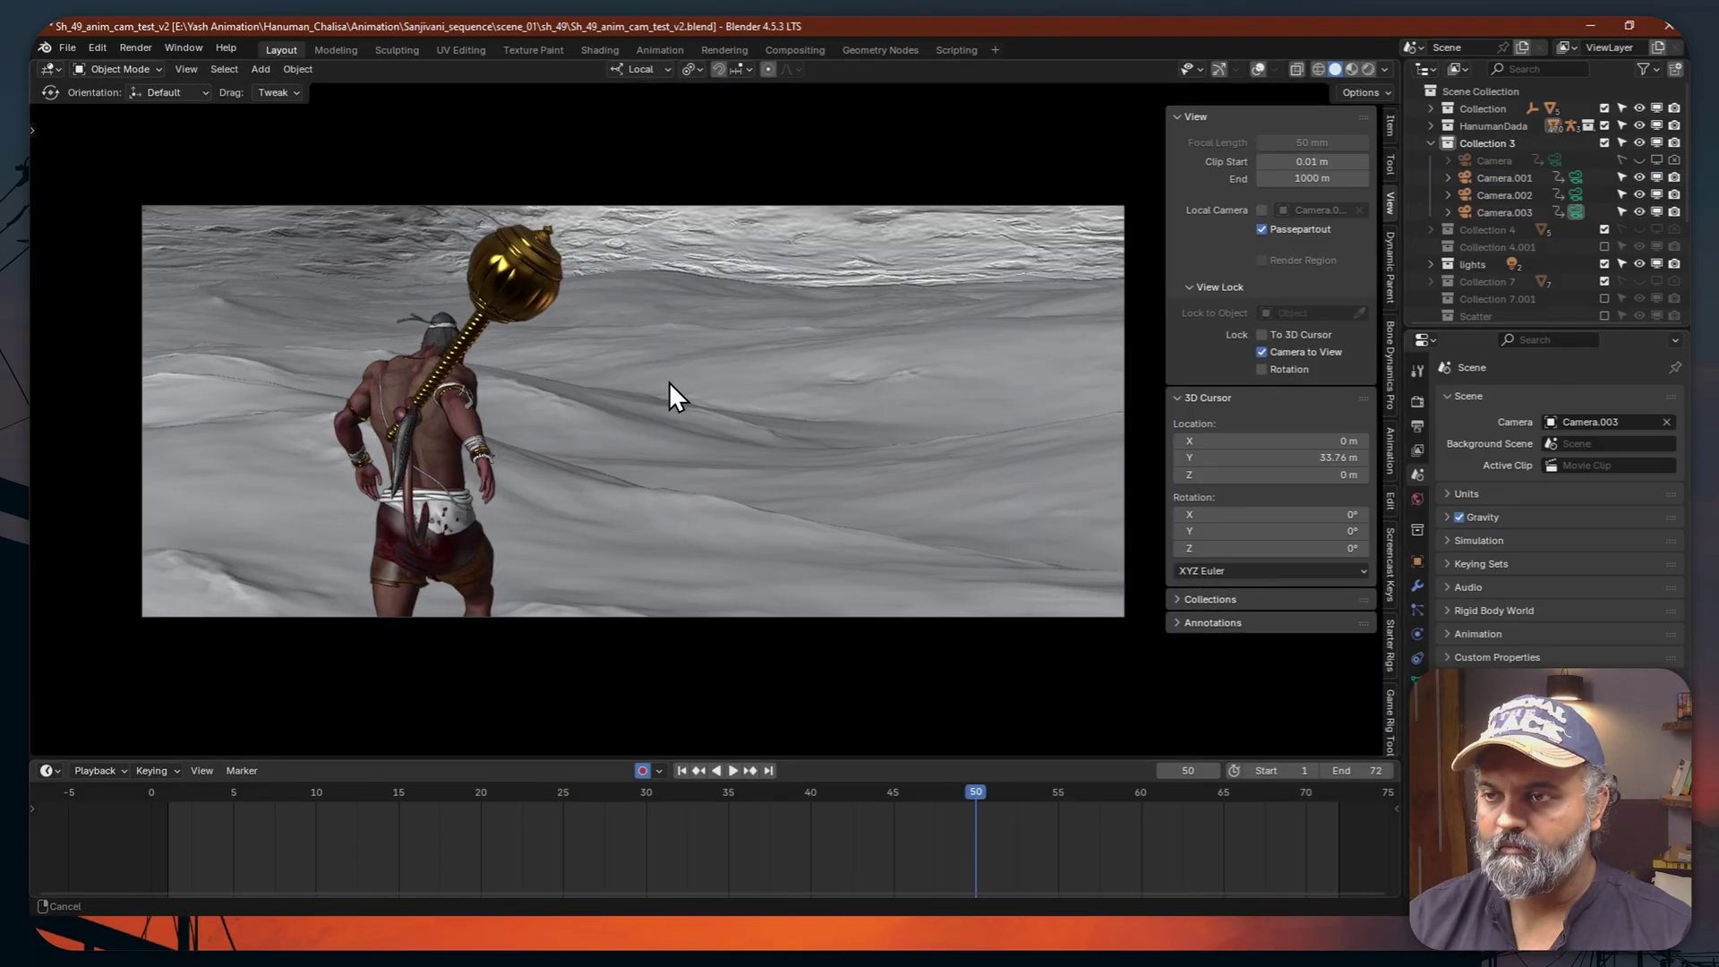
pyautogui.moveTo(669, 381); pyautogui.dragTo(1052, 316, button='middle')
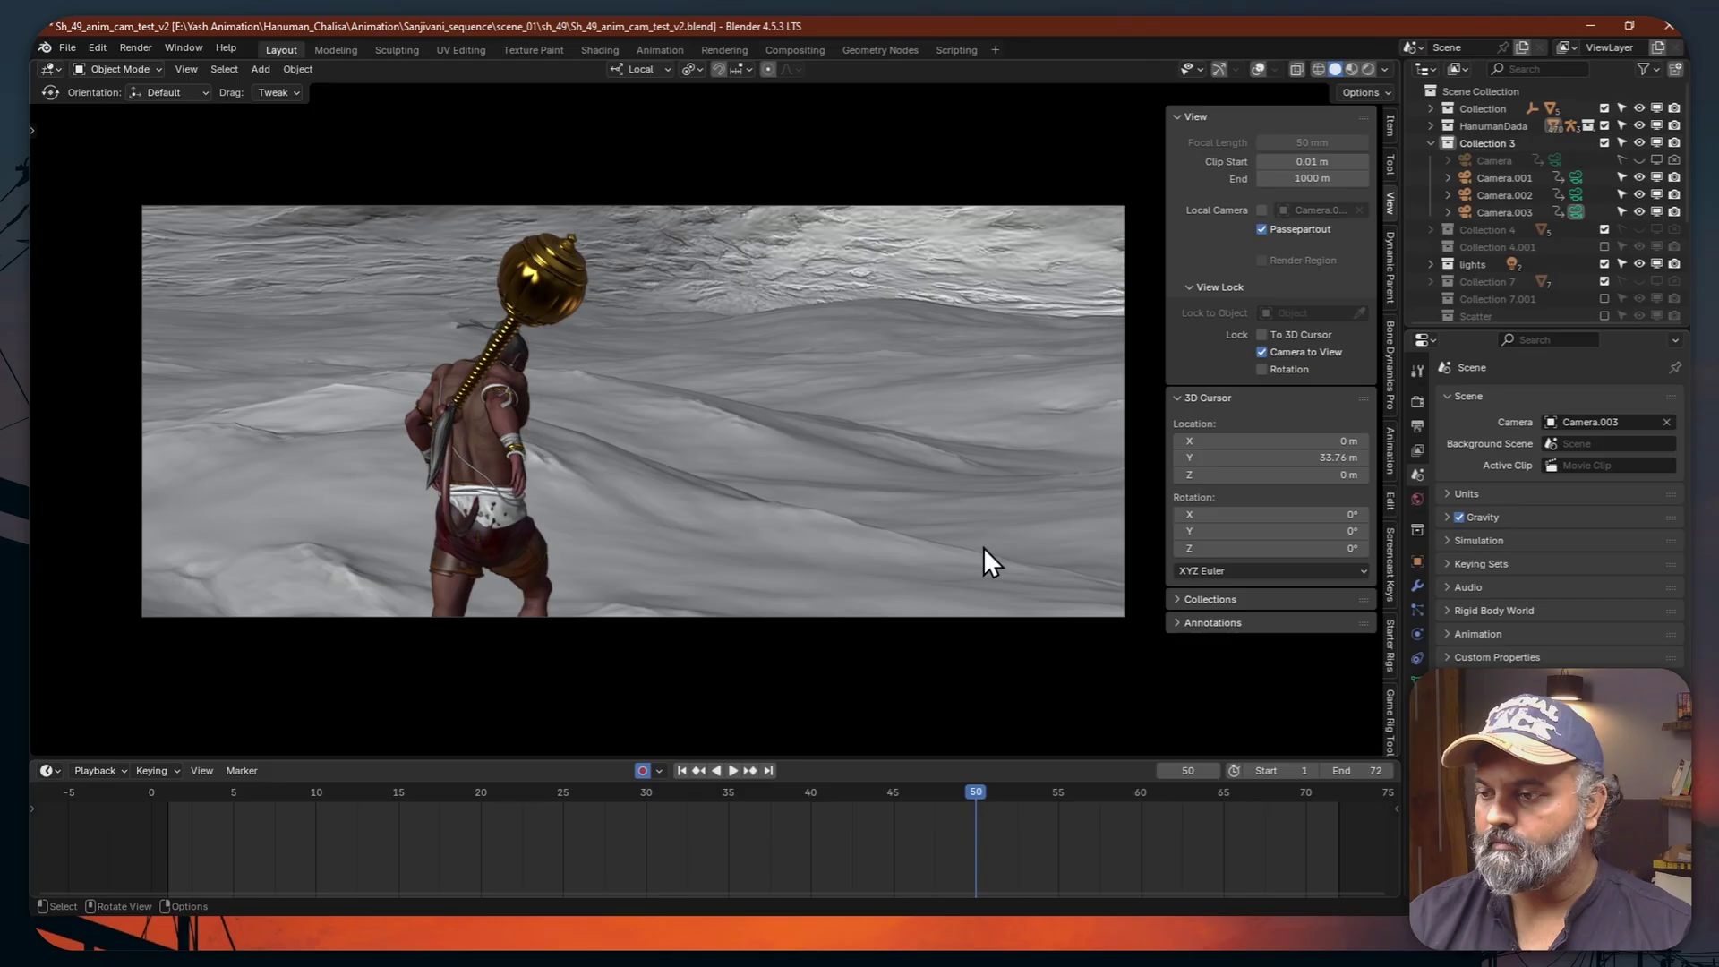
pyautogui.click(679, 770)
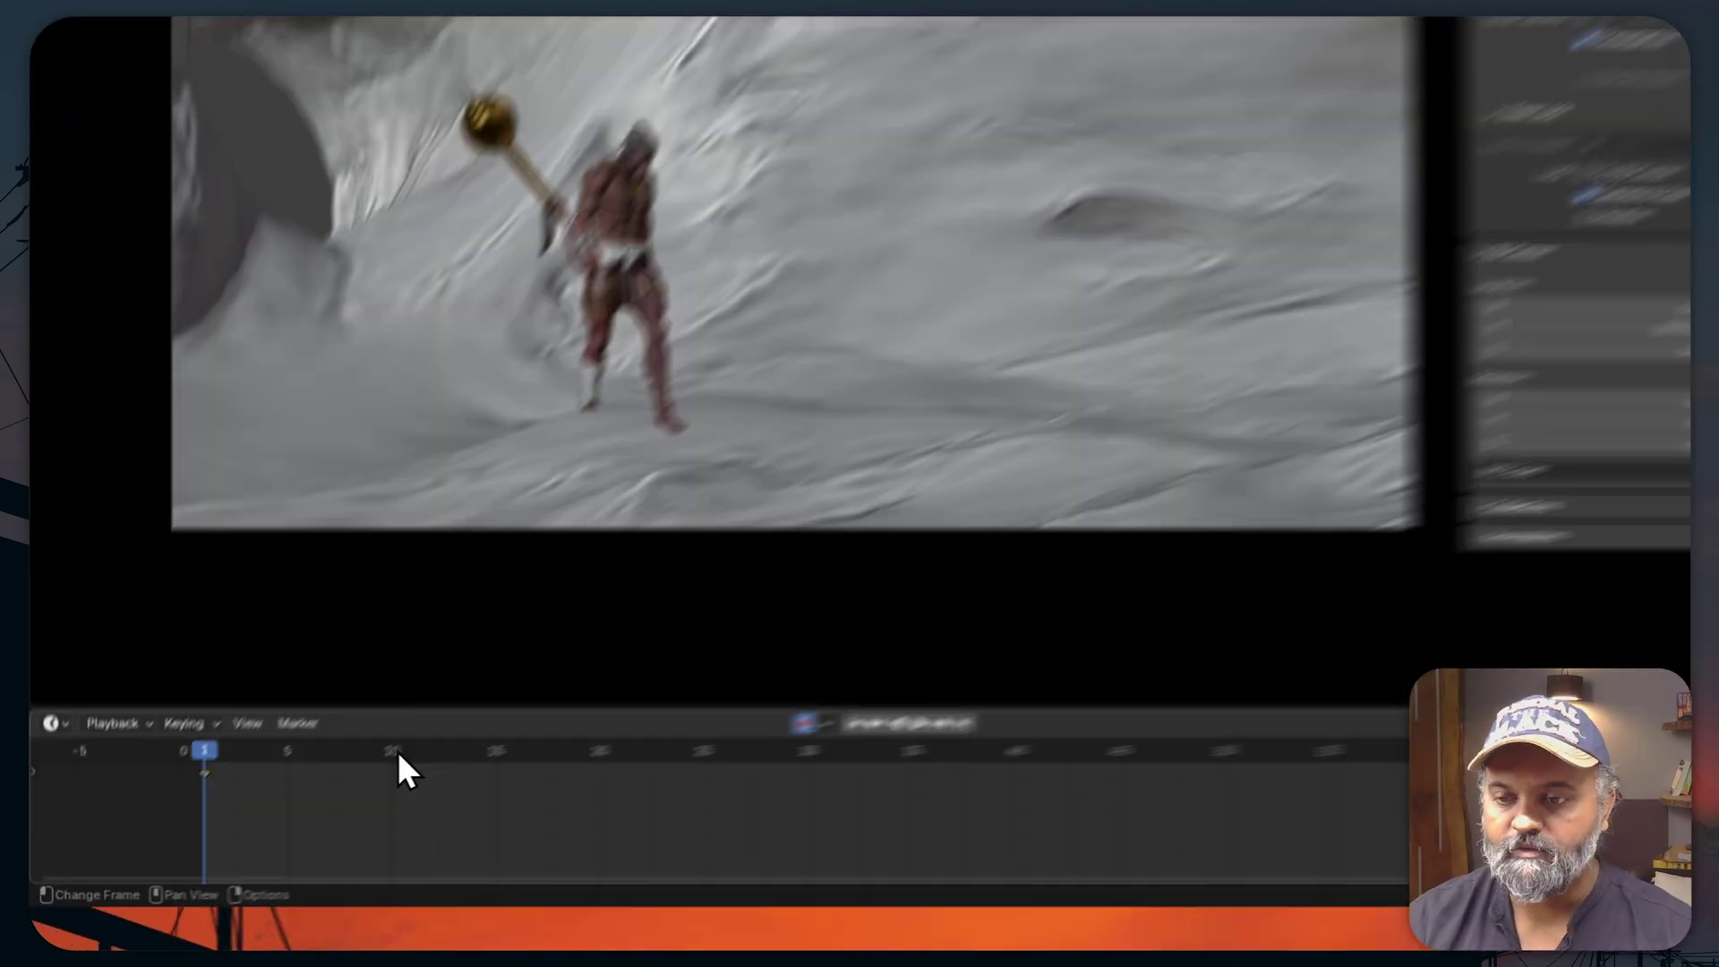
pyautogui.moveTo(222, 792); pyautogui.dragTo(503, 798)
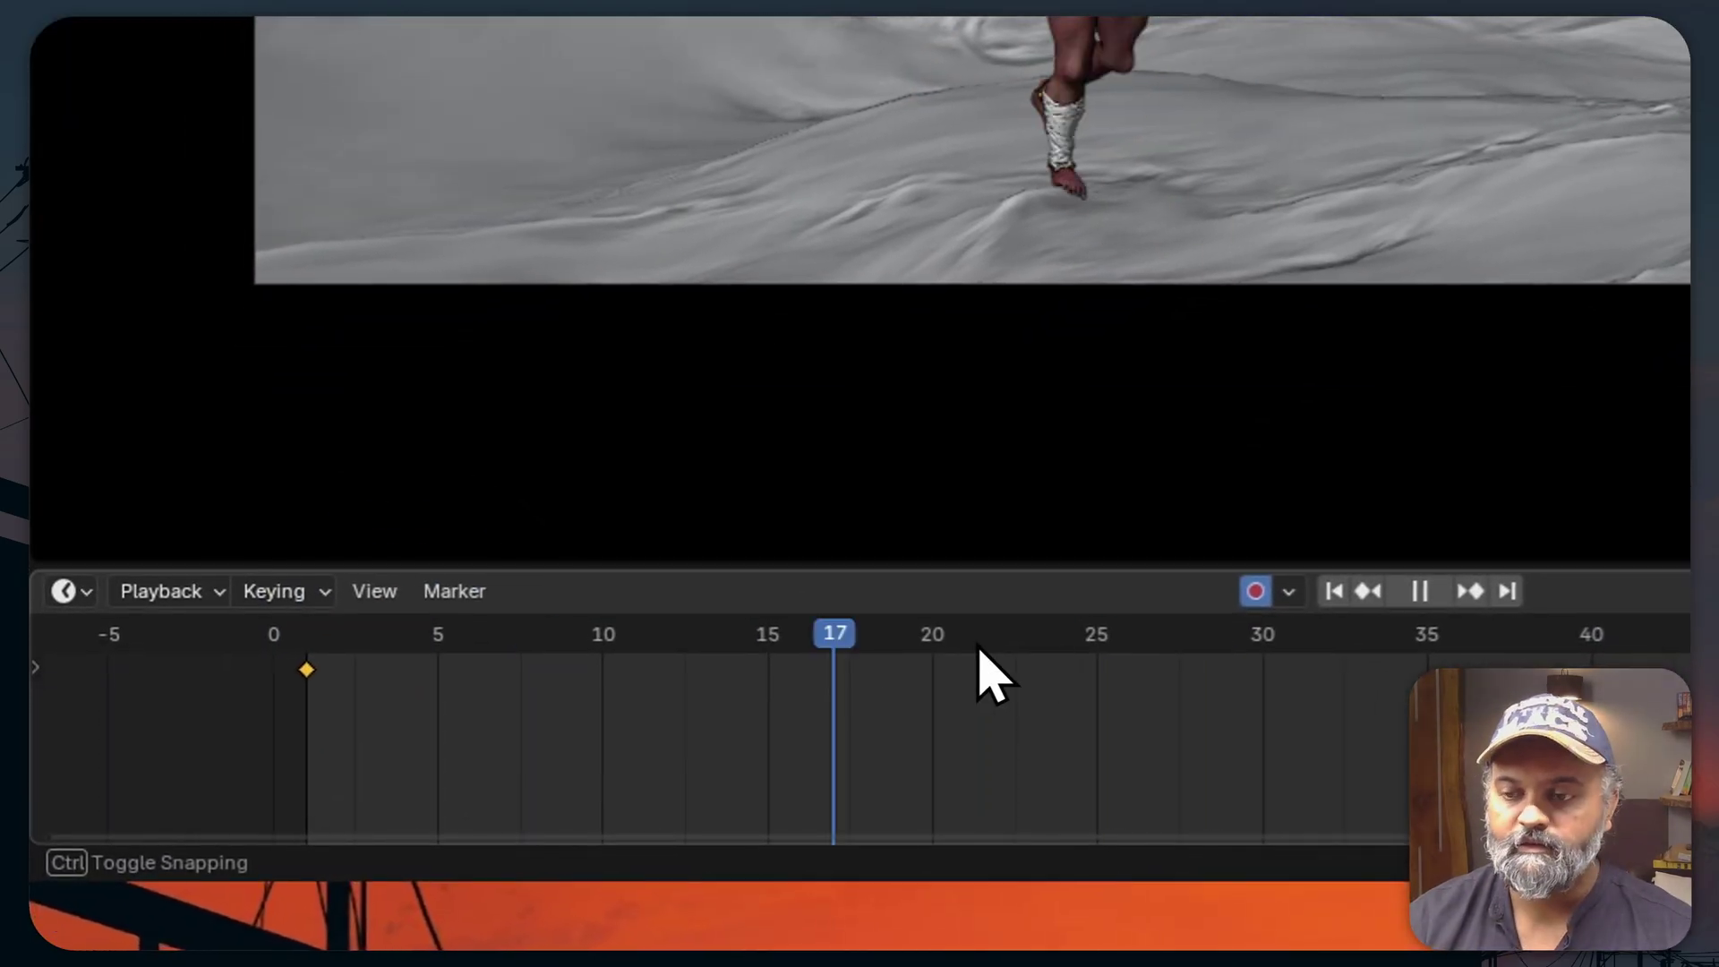
# Add a timeline marker at frame 1 and bind Camera.001 to it
pyautogui.click(310, 667)
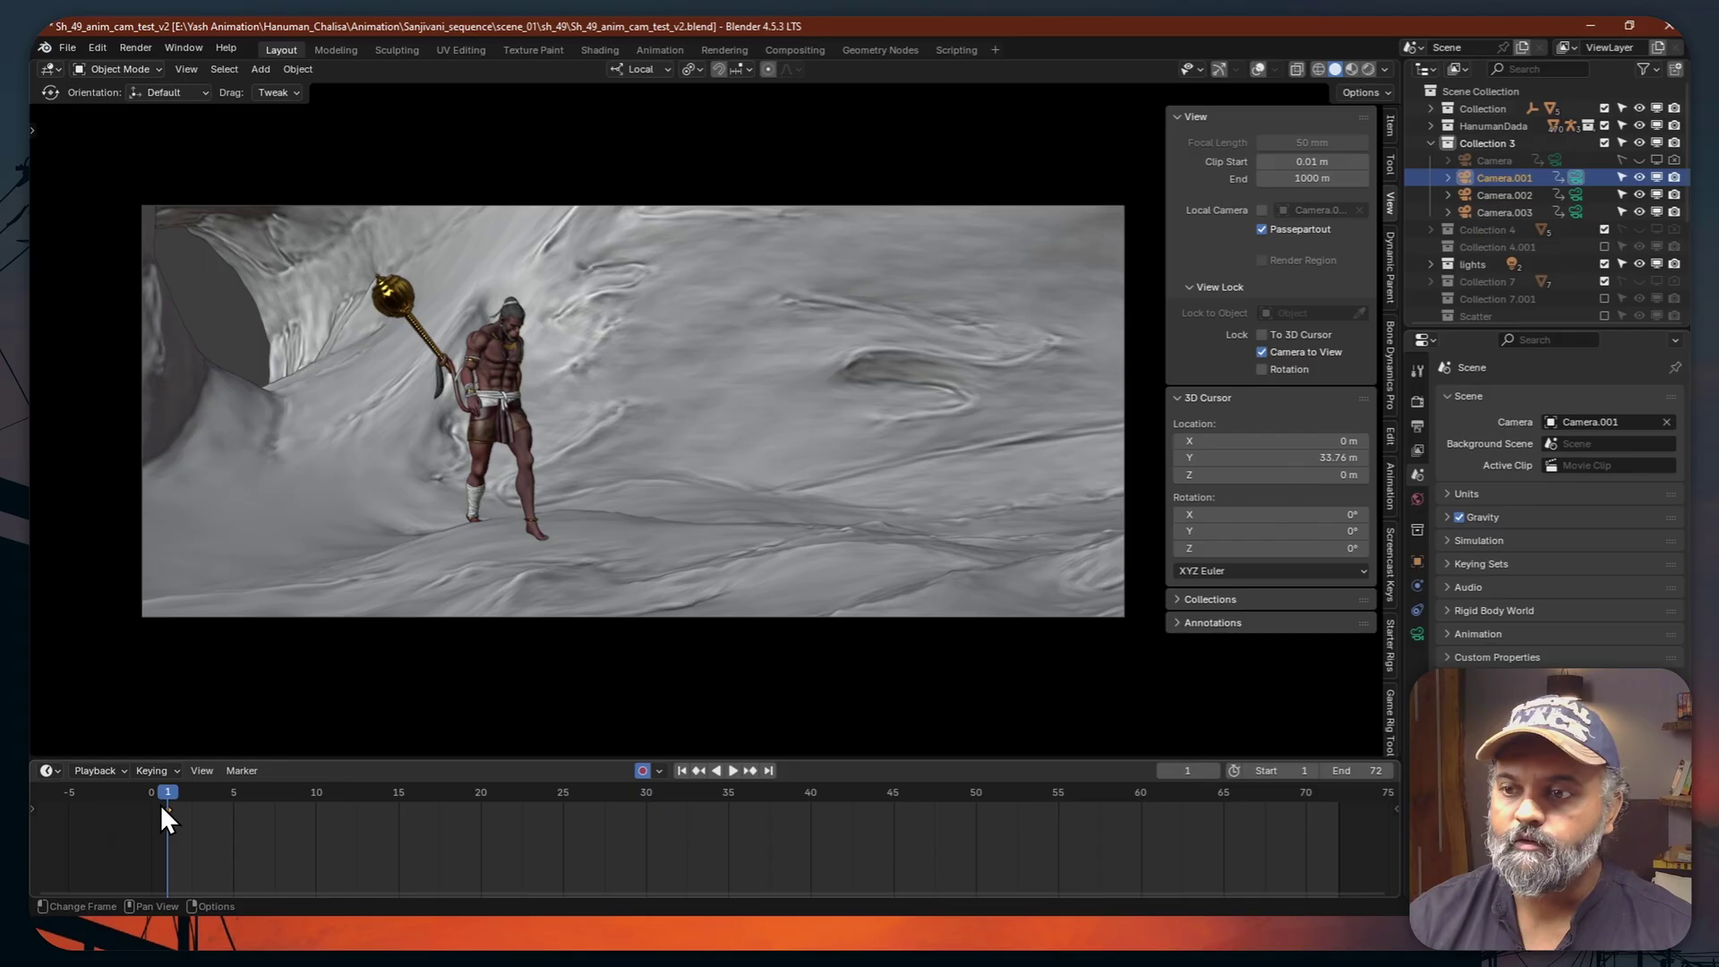
pyautogui.press('m')
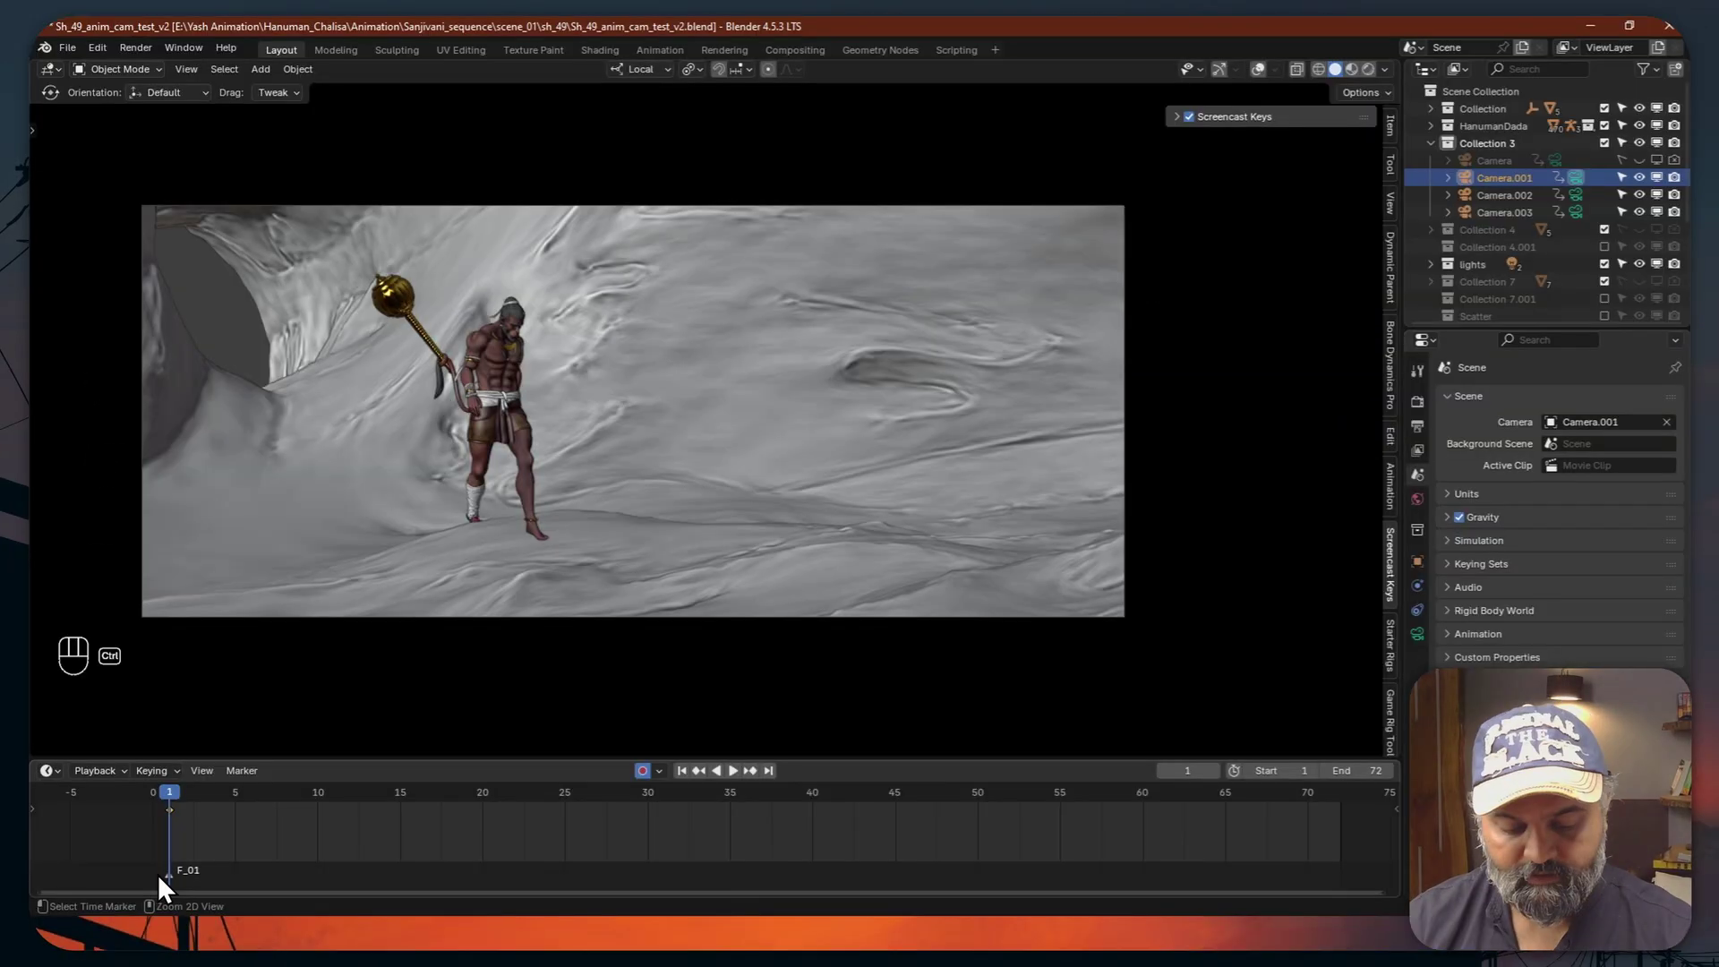
pyautogui.hotkey('ctrl', 'b')
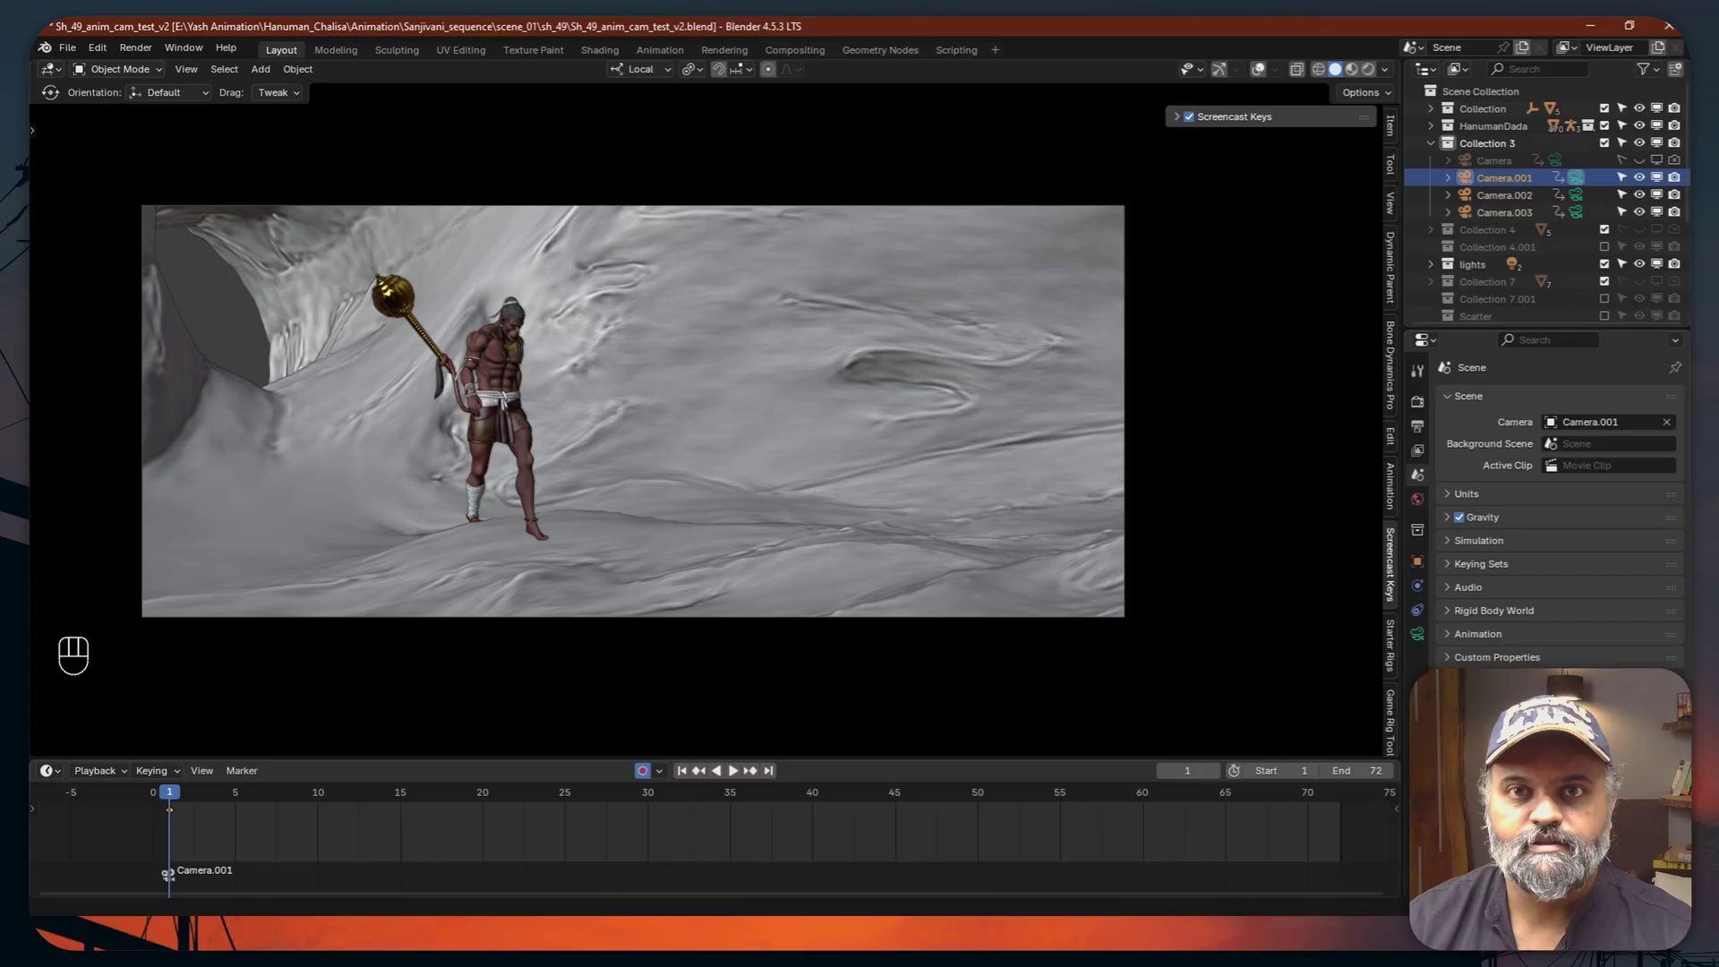
# Bind Camera.002 to a marker at frame 25 and Camera.003 to a marker at frame 50
pyautogui.moveTo(169, 796); pyautogui.dragTo(571, 819)
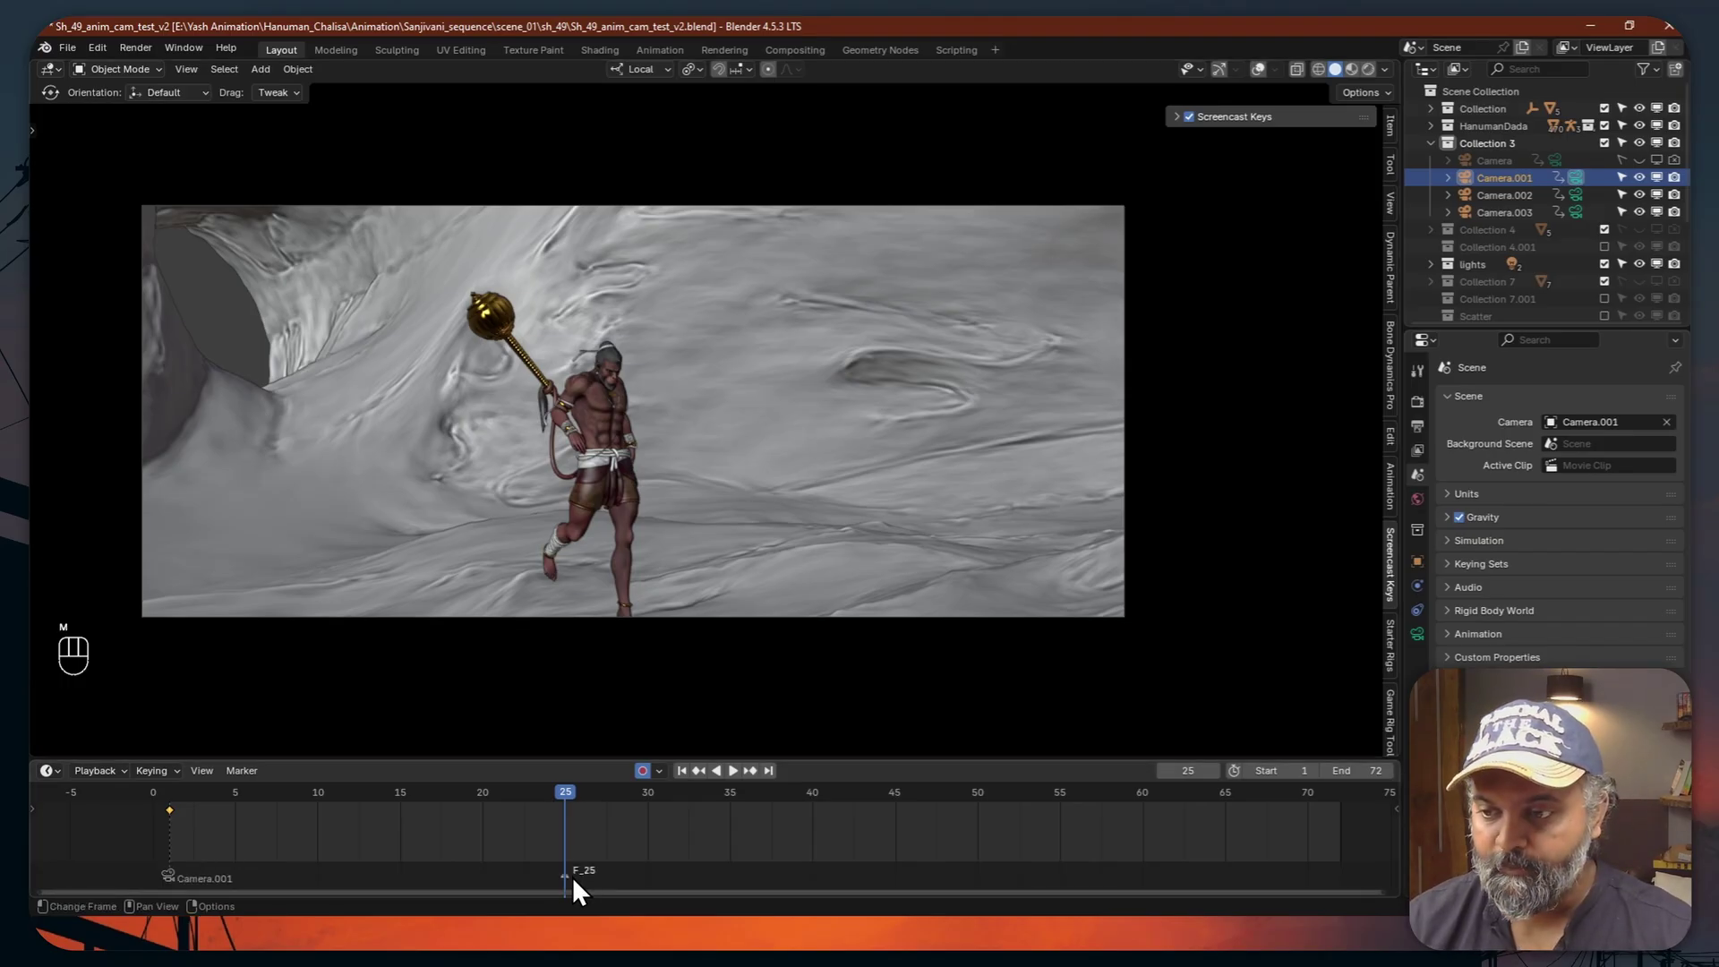
pyautogui.click(1515, 192)
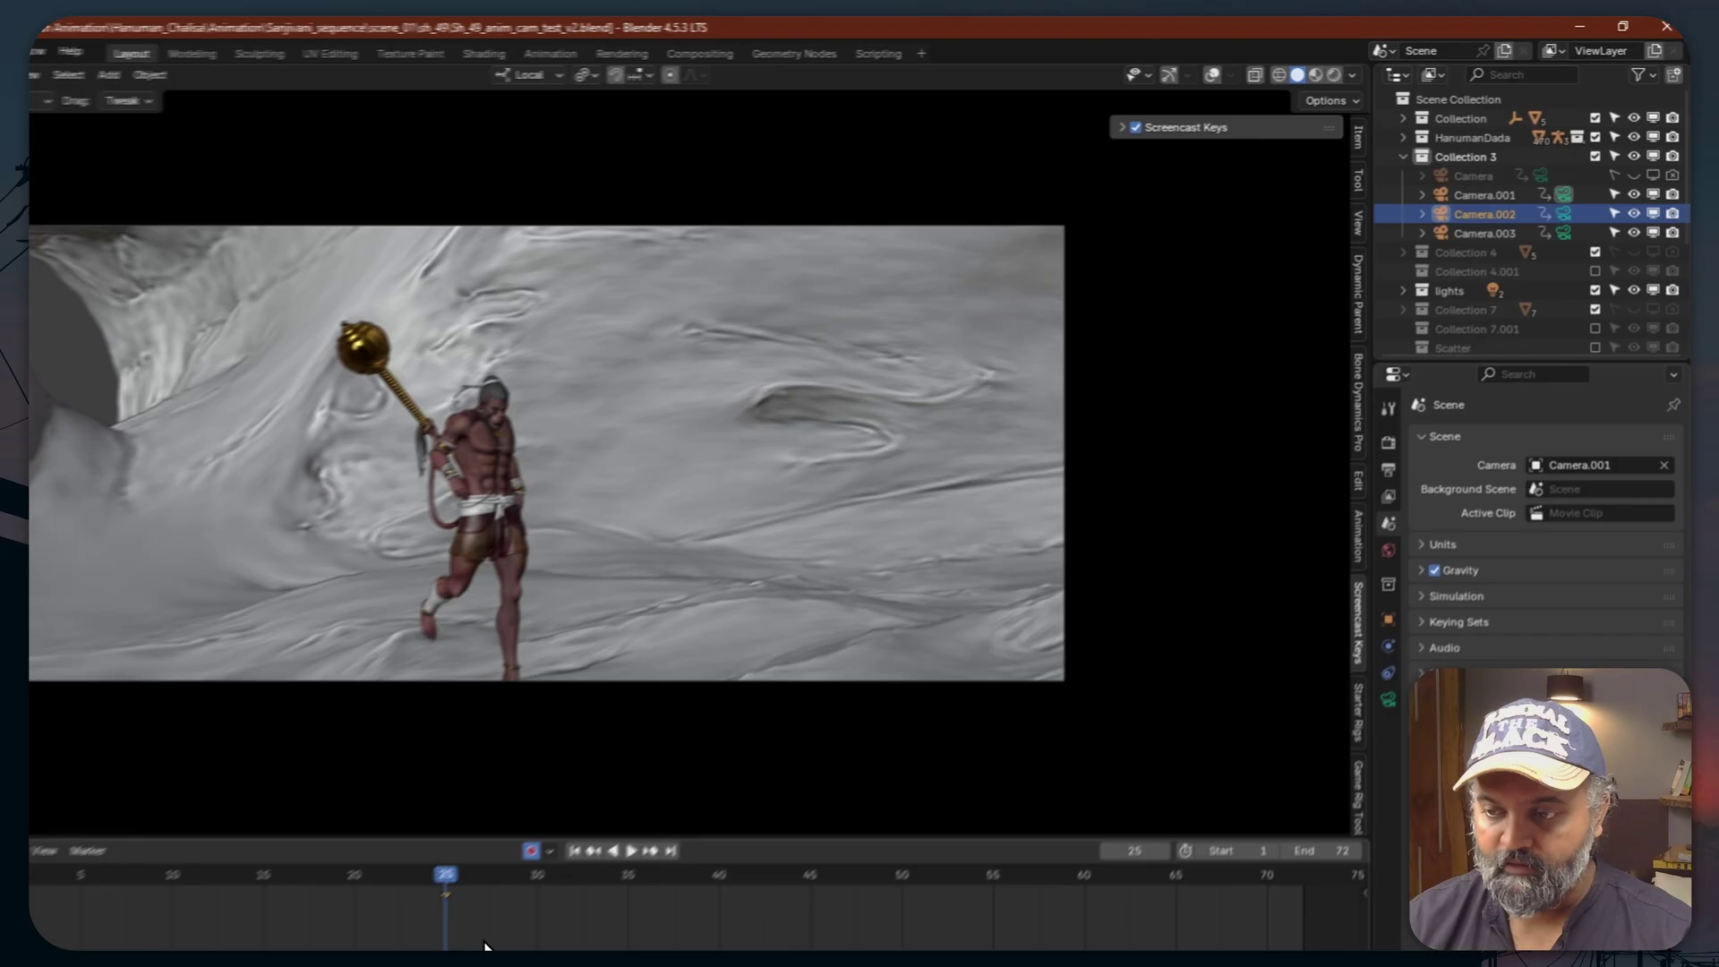
pyautogui.hotkey('ctrl', 'b')
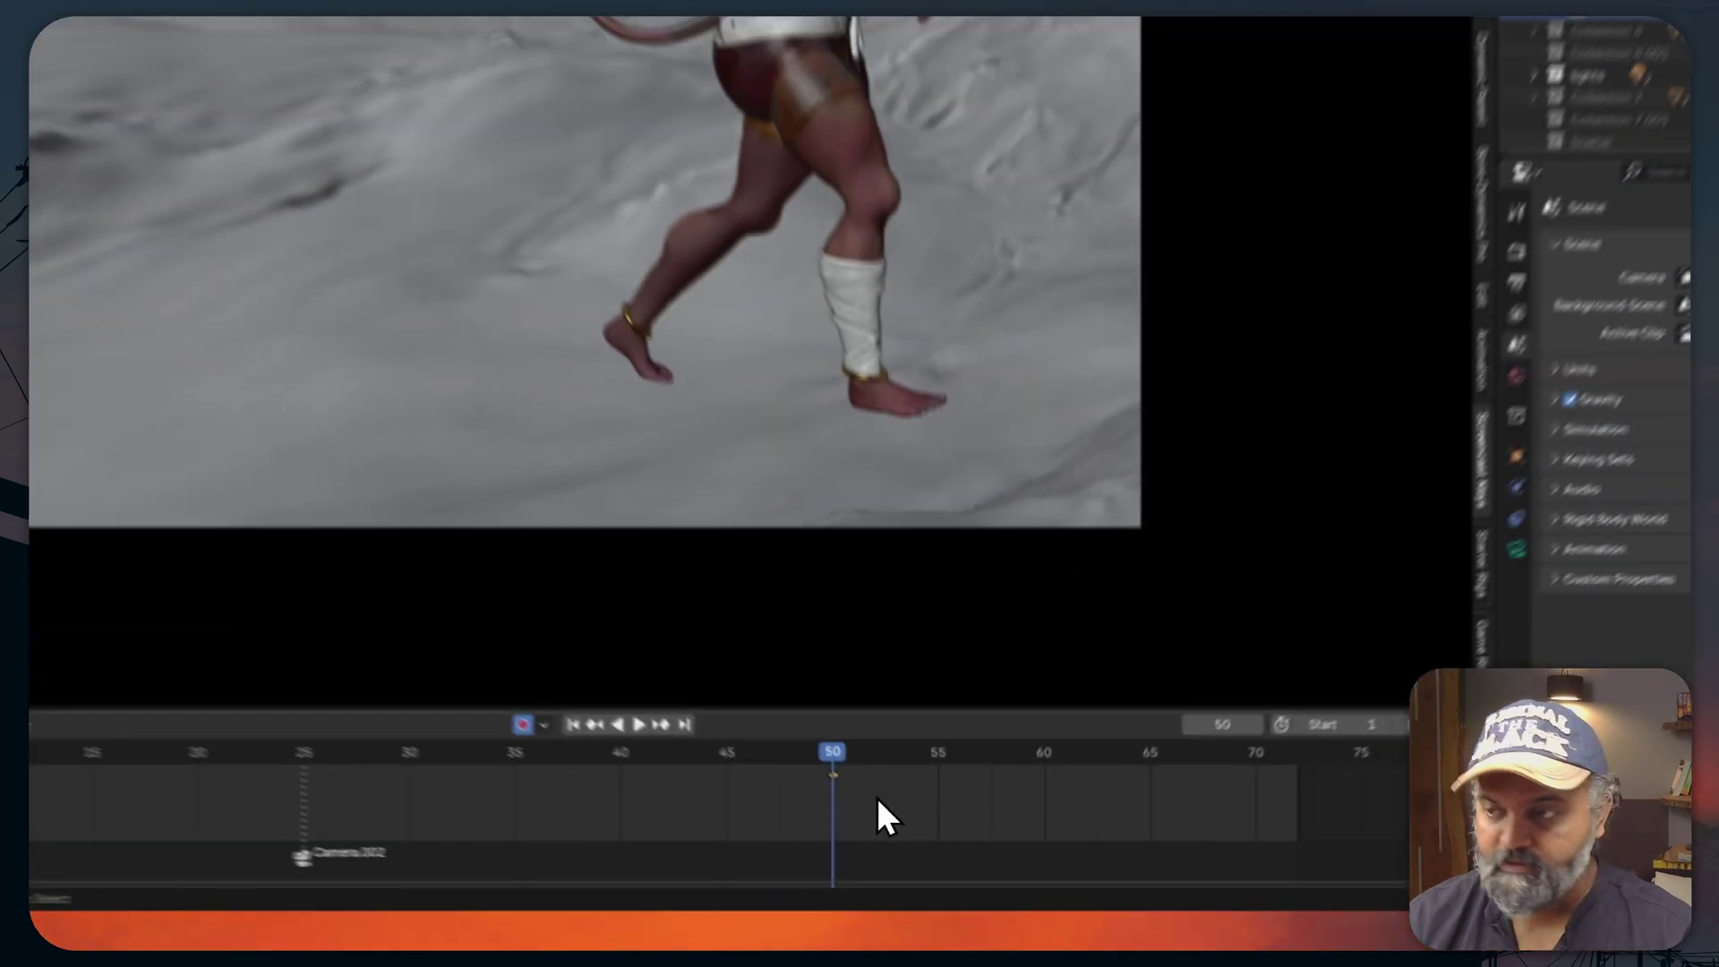
pyautogui.hotkey('ctrl', 'b')
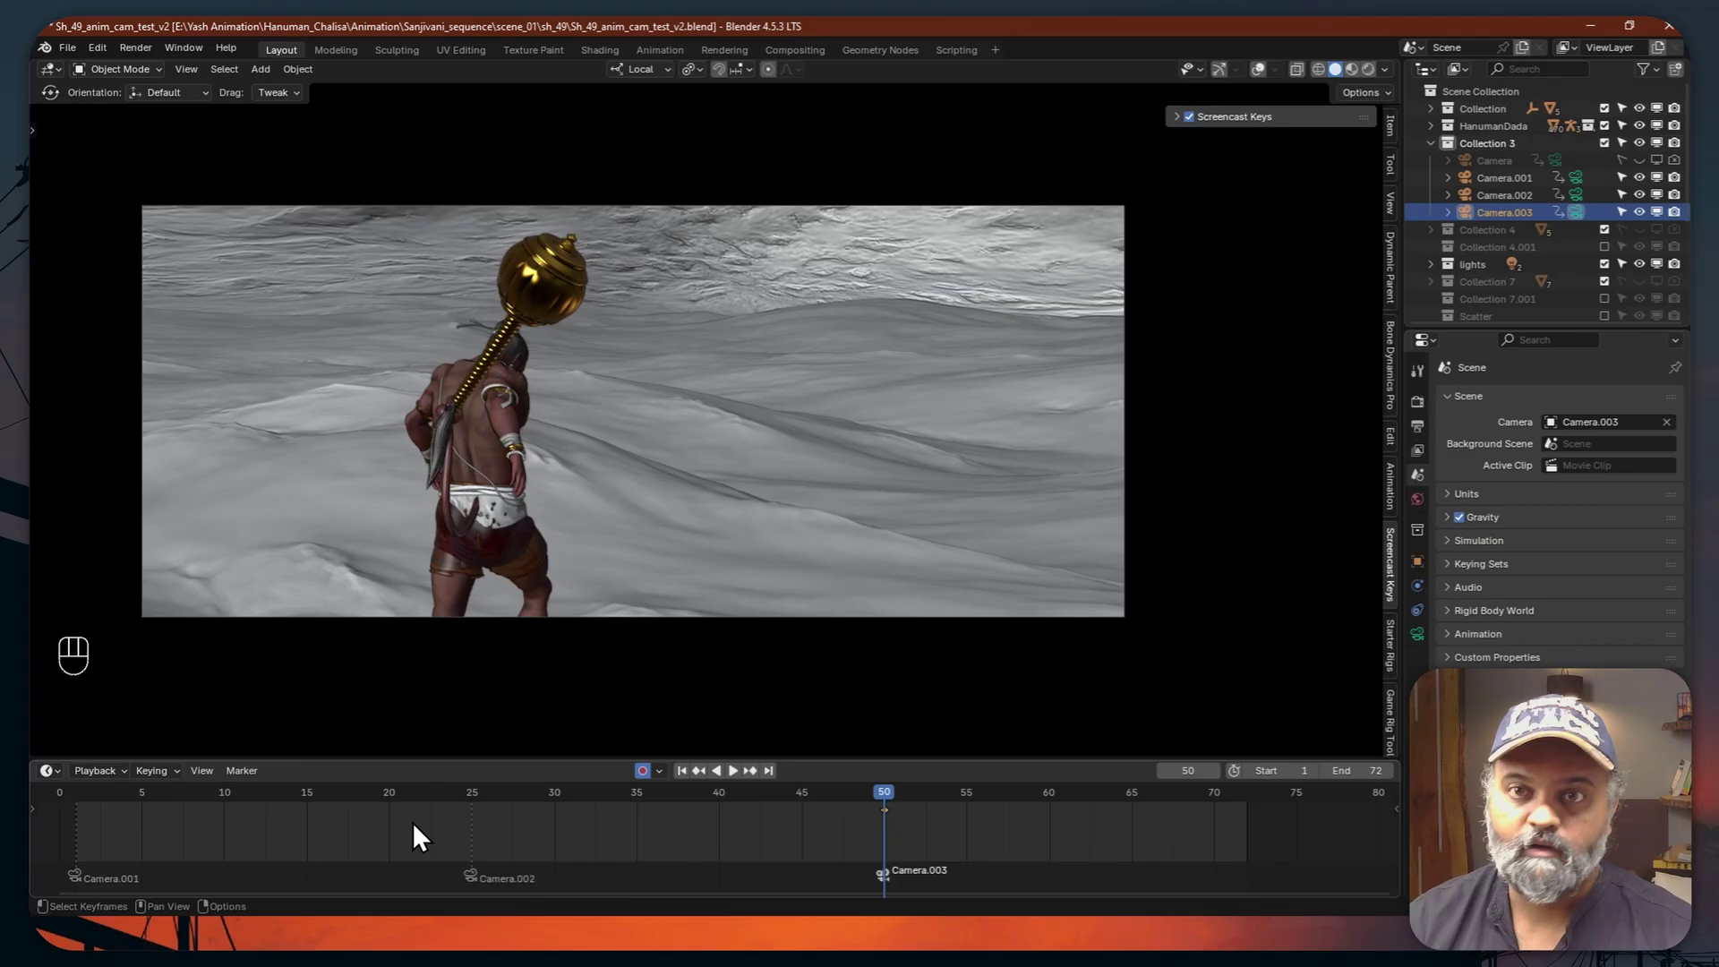
# Play and scrub the animation from the first frame to check the camera switches
pyautogui.click(684, 765)
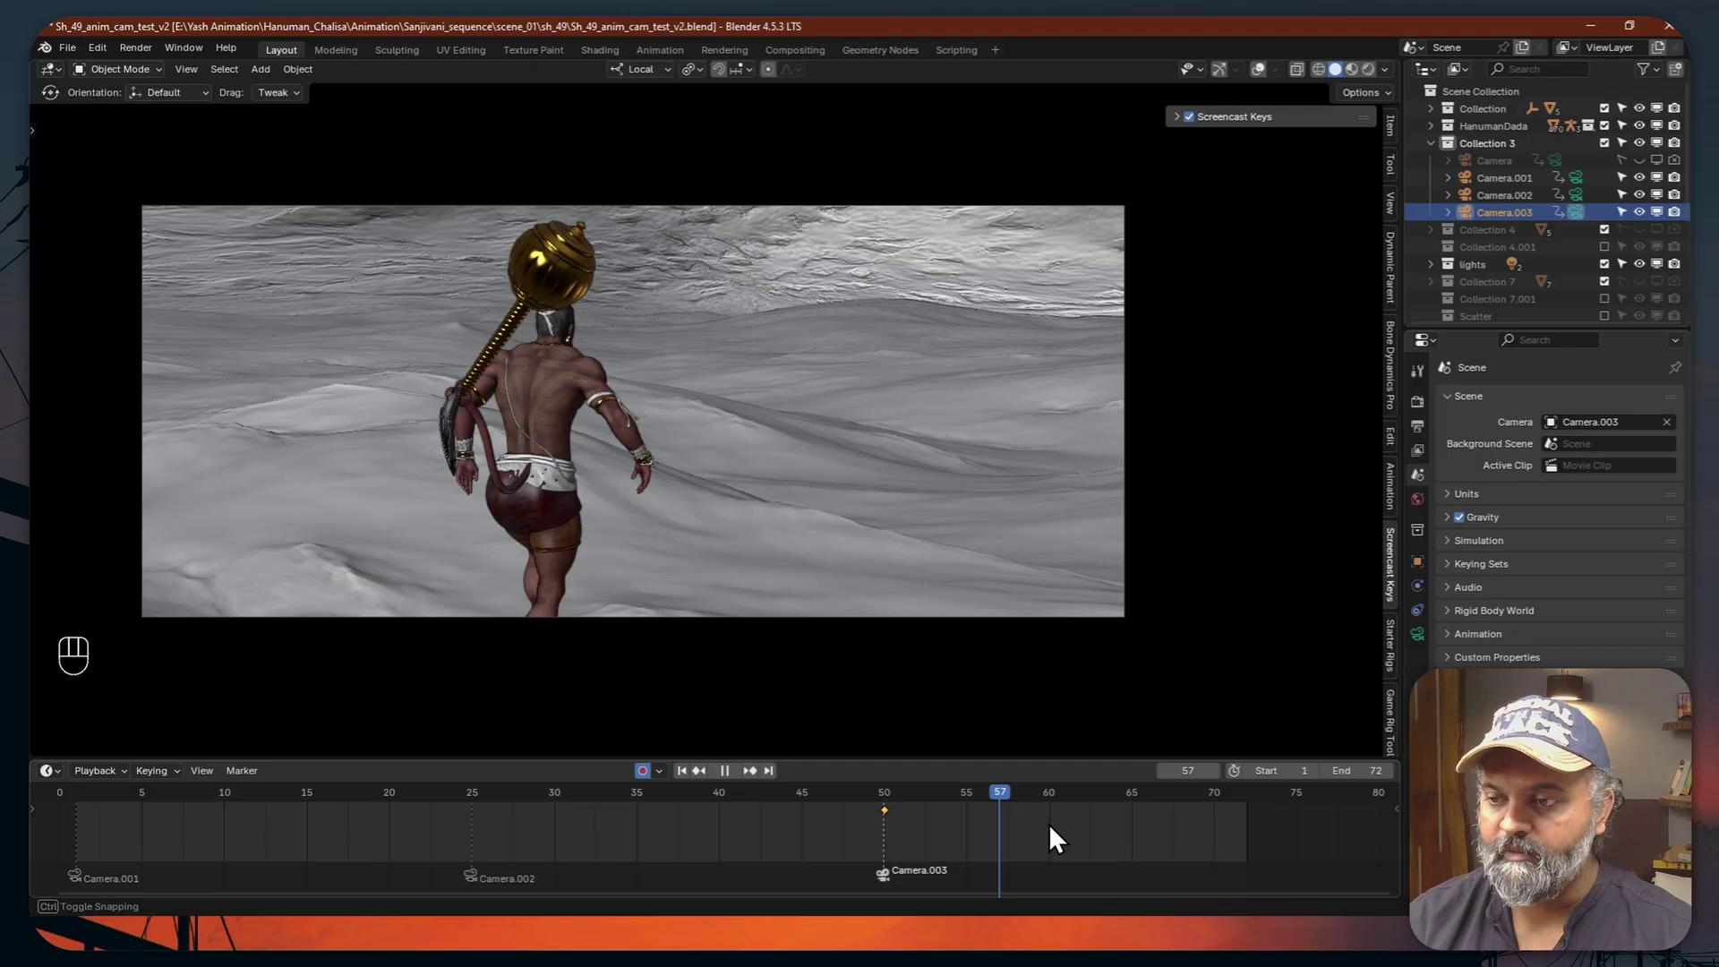
pyautogui.moveTo(879, 826); pyautogui.dragTo(77, 825)
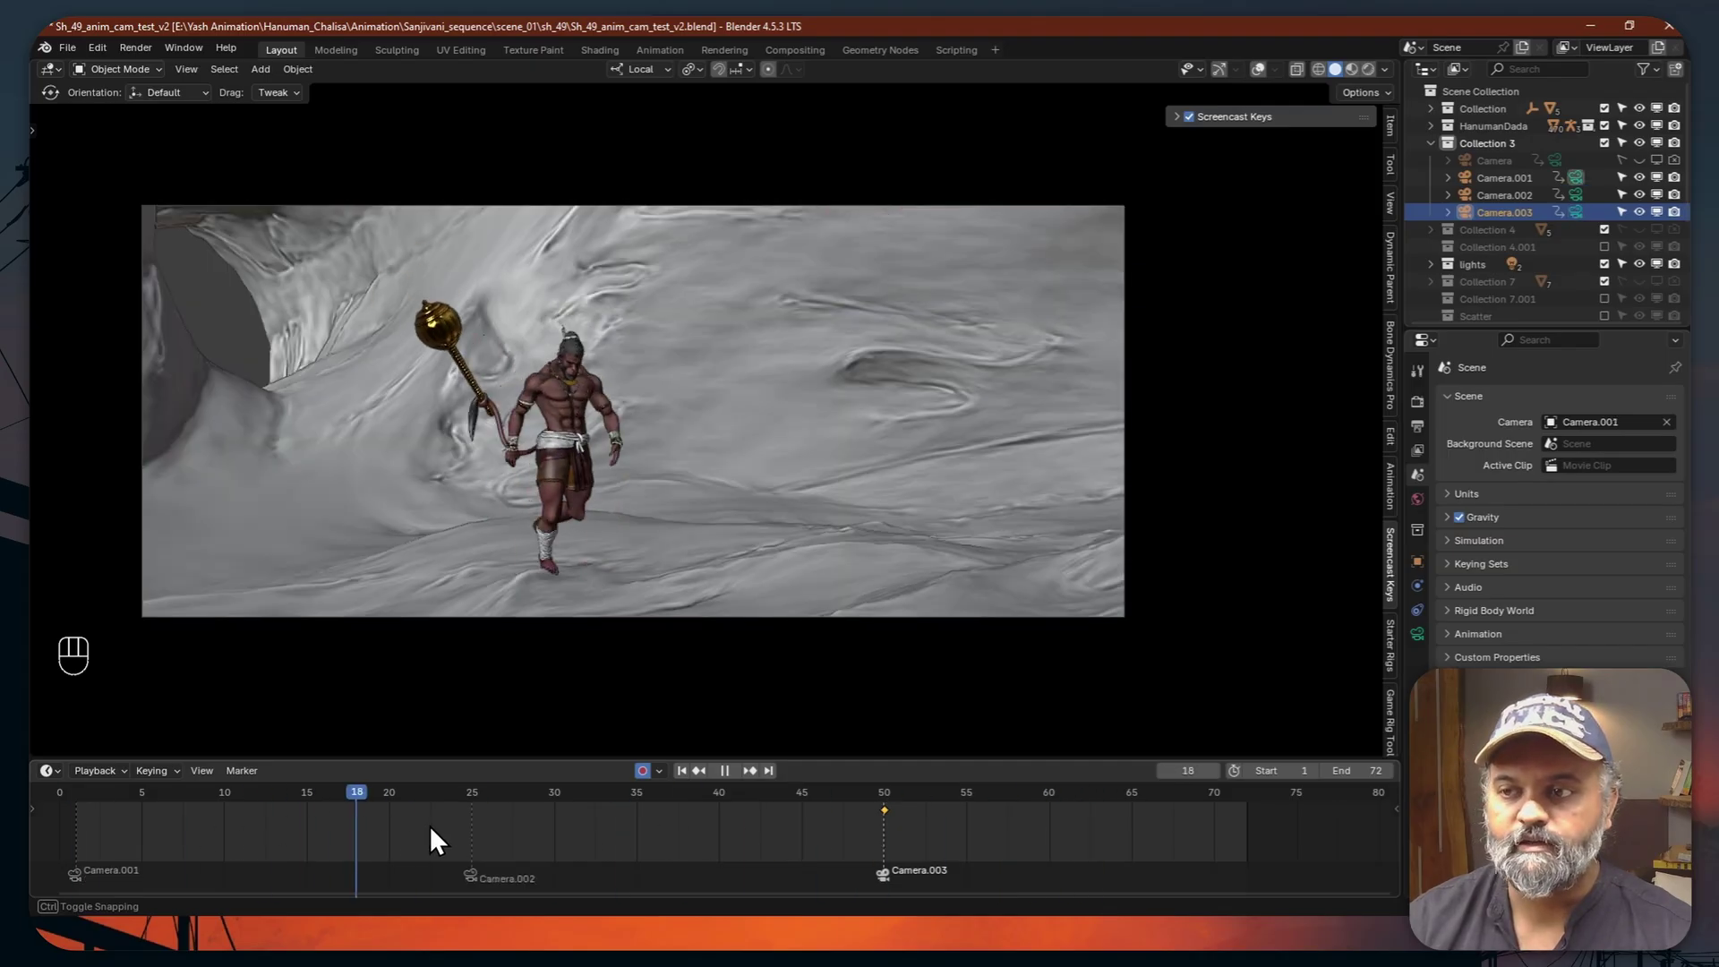
pyautogui.press('space')
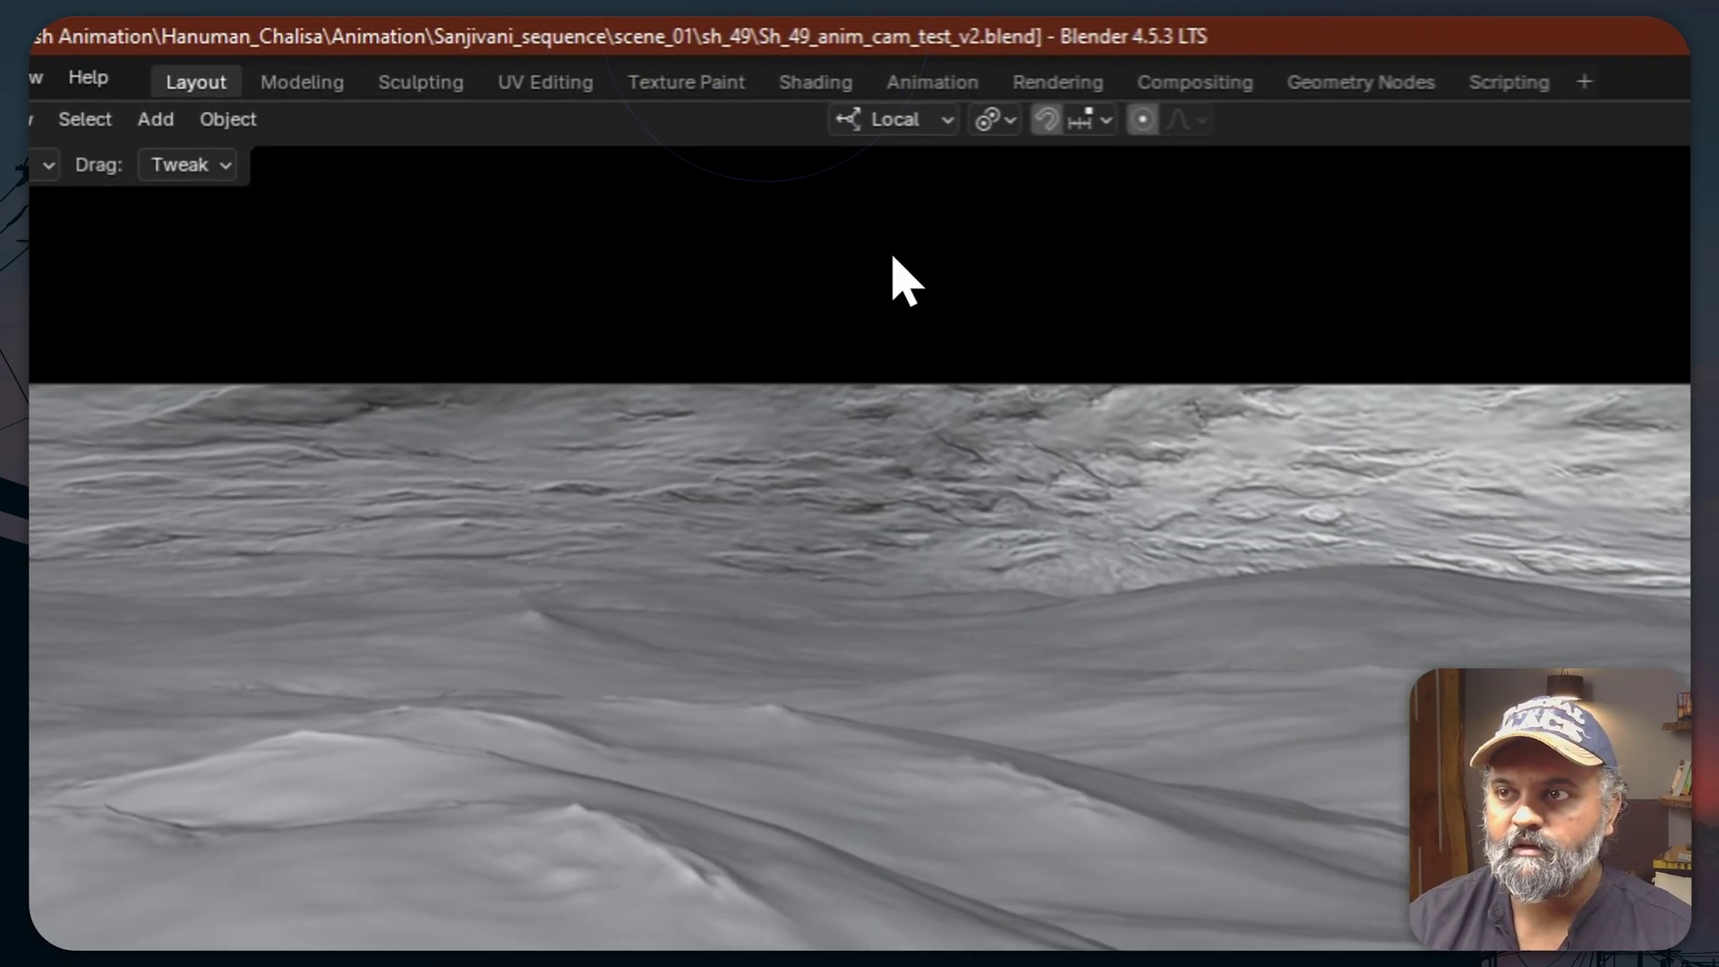
# Save the scene as a new file named Sh_49_anim_cam_test_v4.blend
pyautogui.hotkey('ctrl', 'shift', 's')
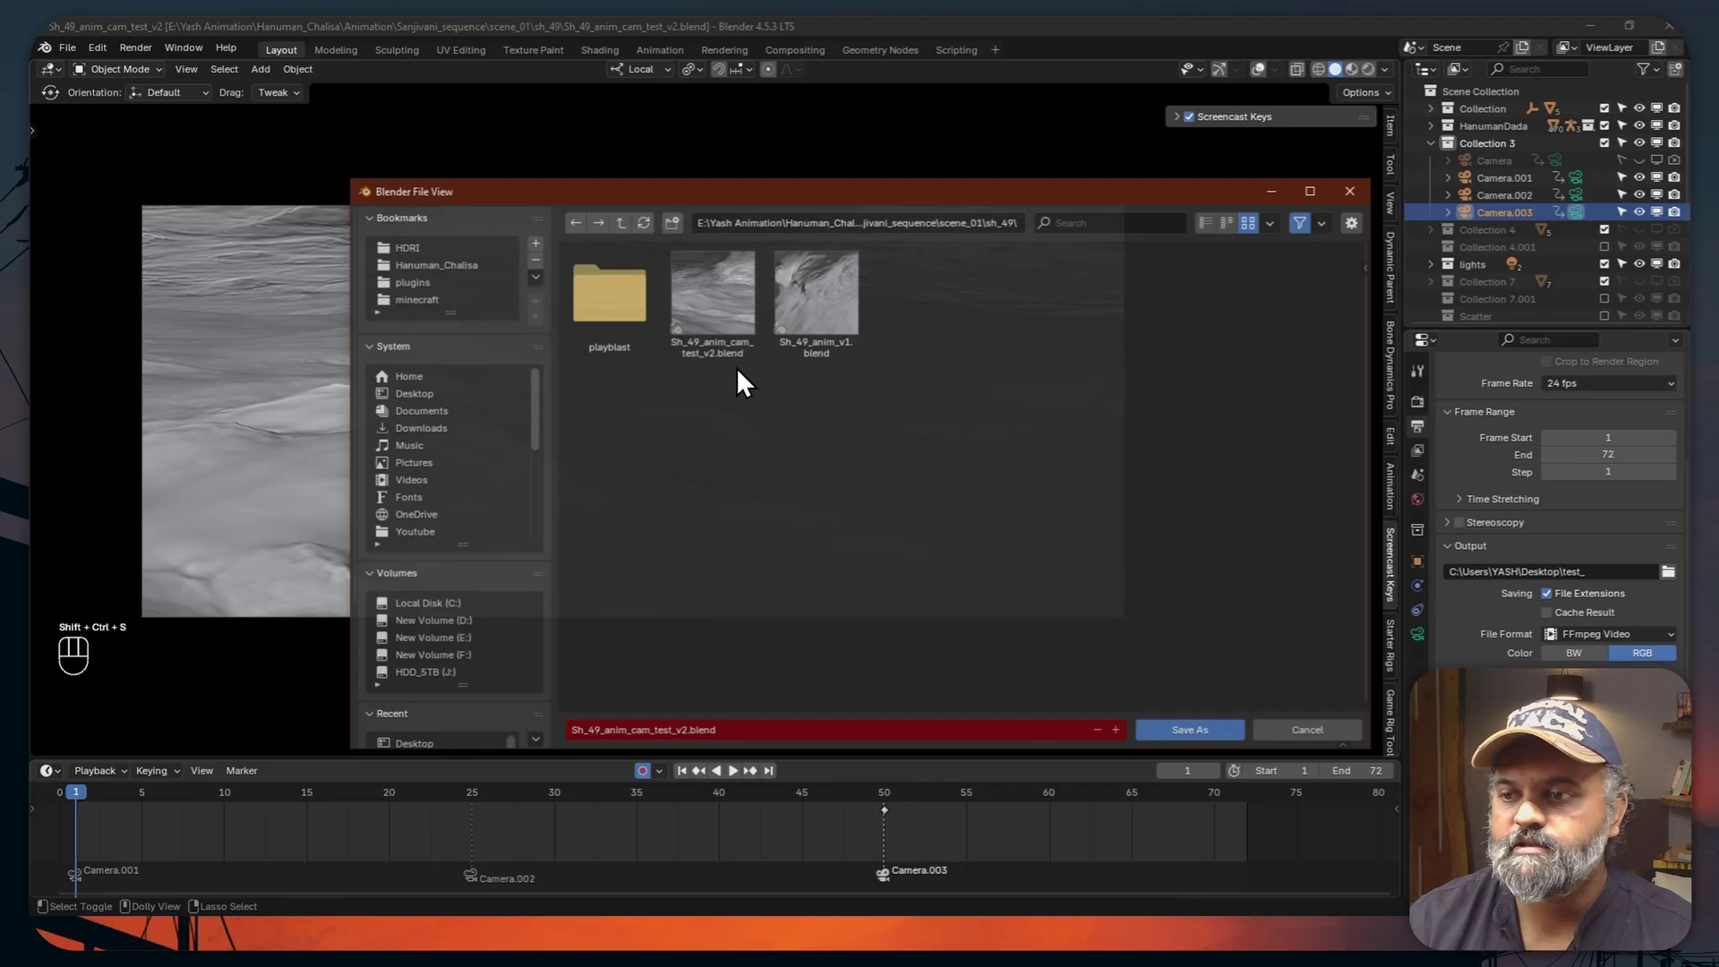
pyautogui.click(1154, 730)
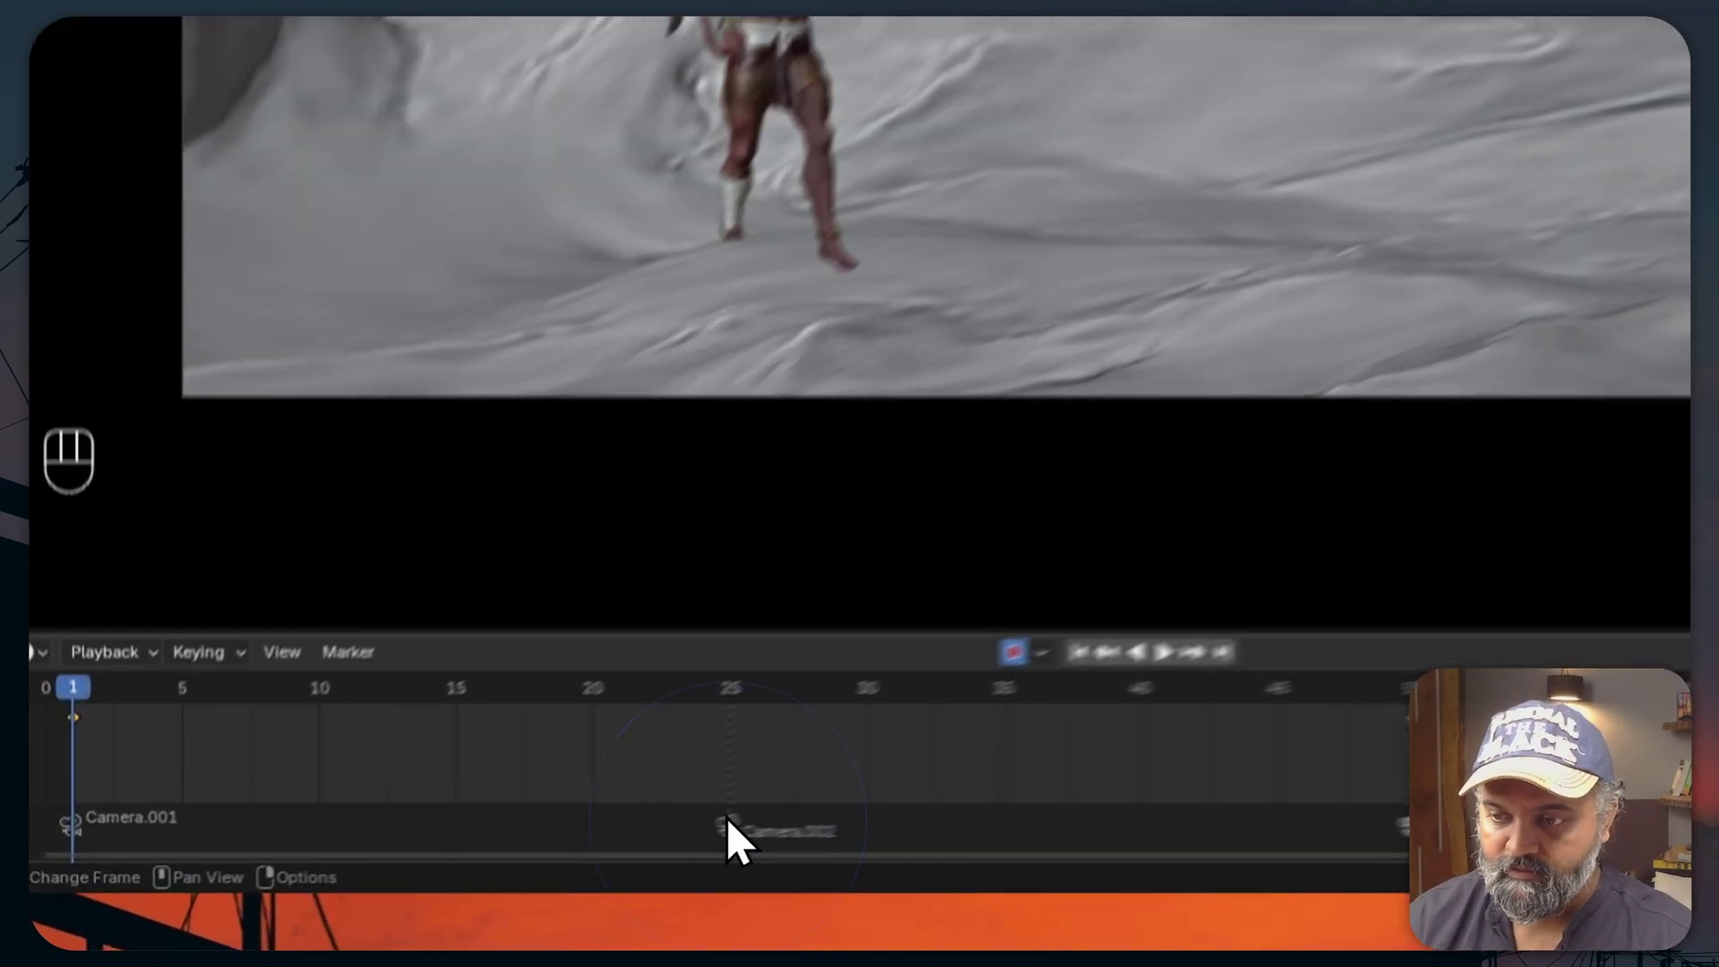
# Delete the Camera.002 marker at frame 25 and bind Camera.002 to frame 25 again
pyautogui.click(472, 876)
pyautogui.press('Delete')
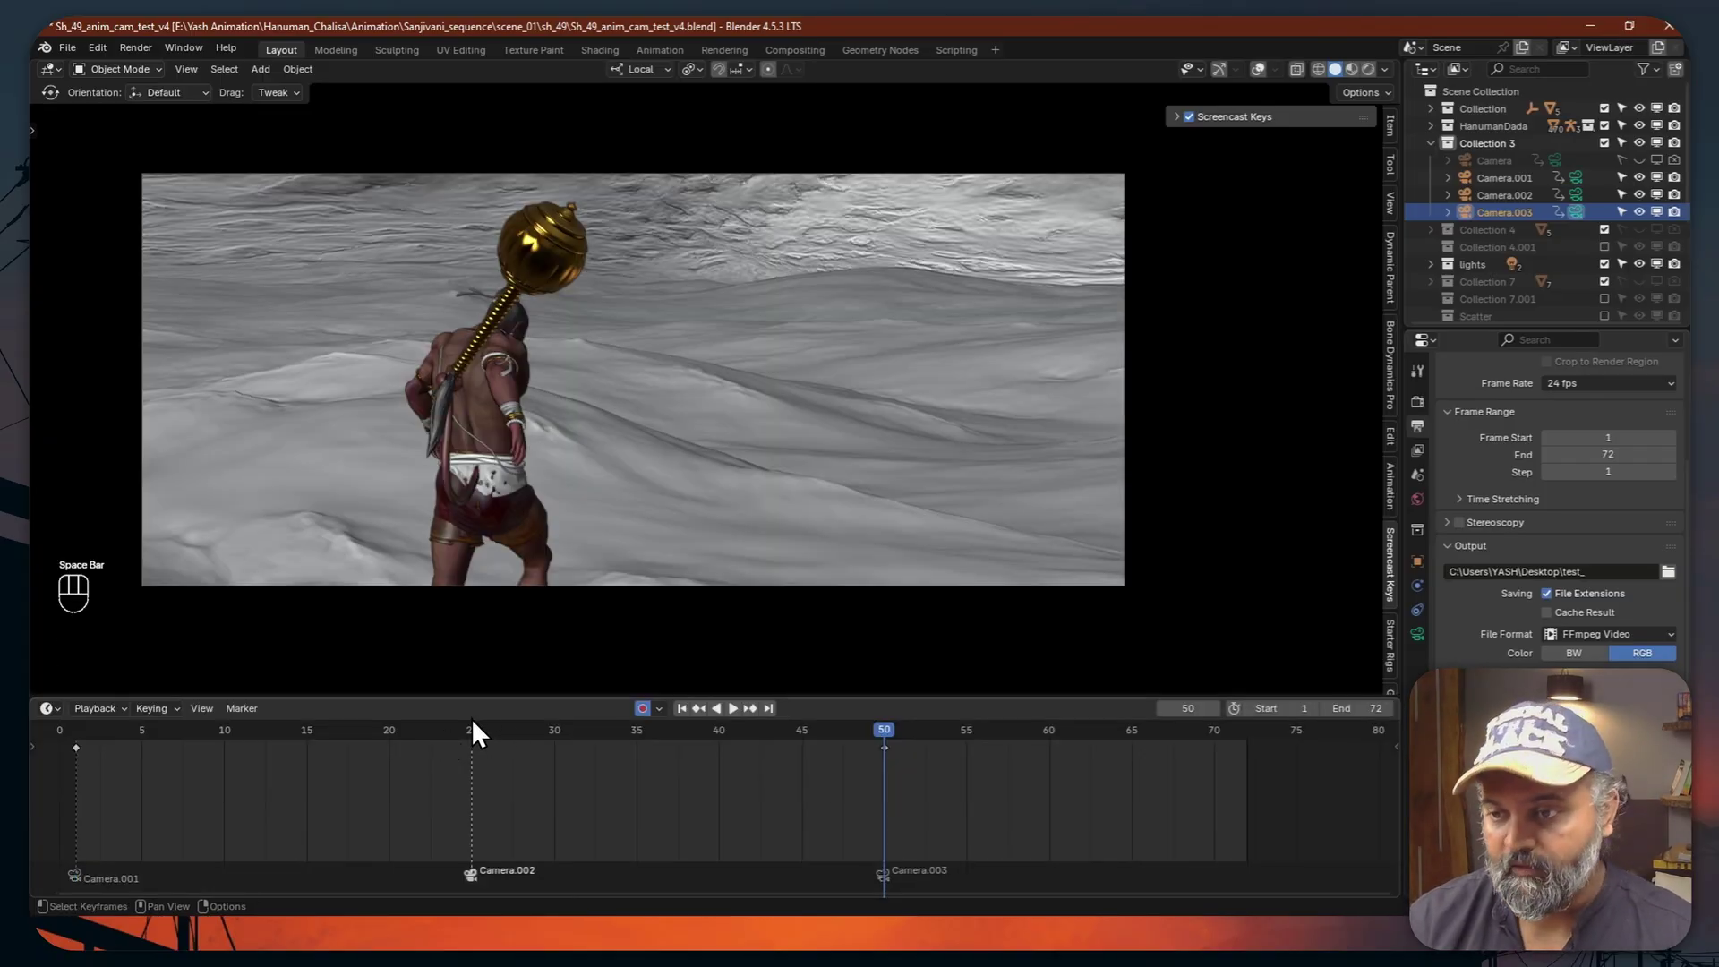
pyautogui.click(470, 730)
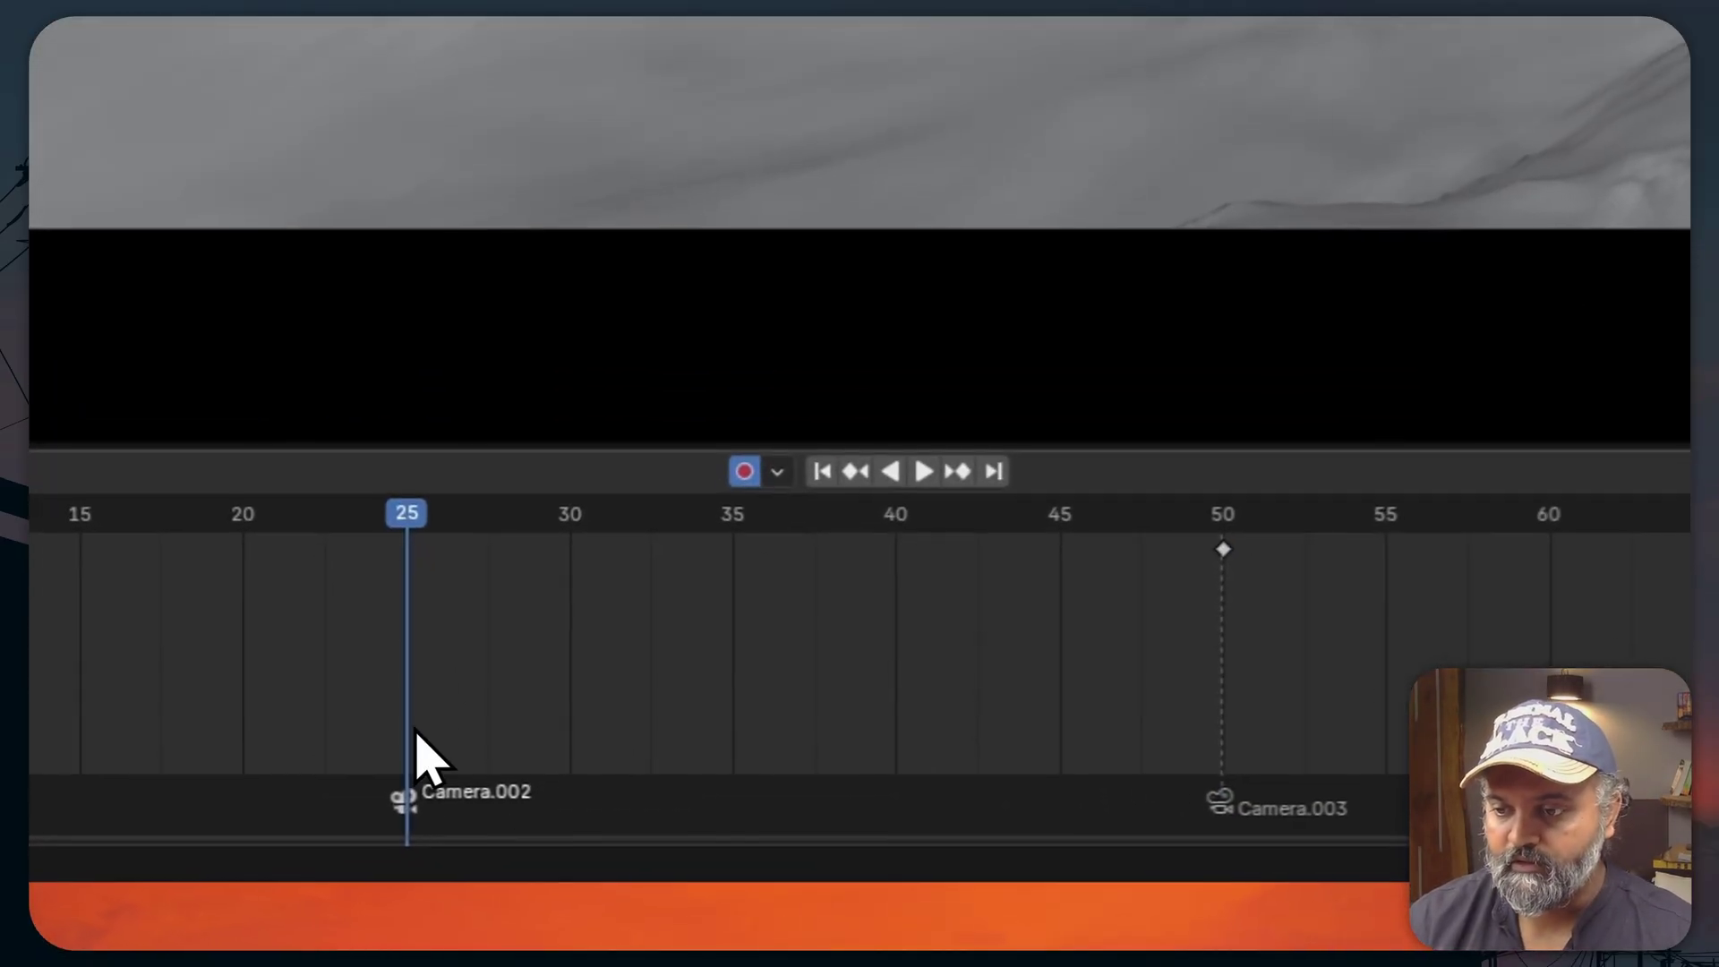
pyautogui.click(469, 874)
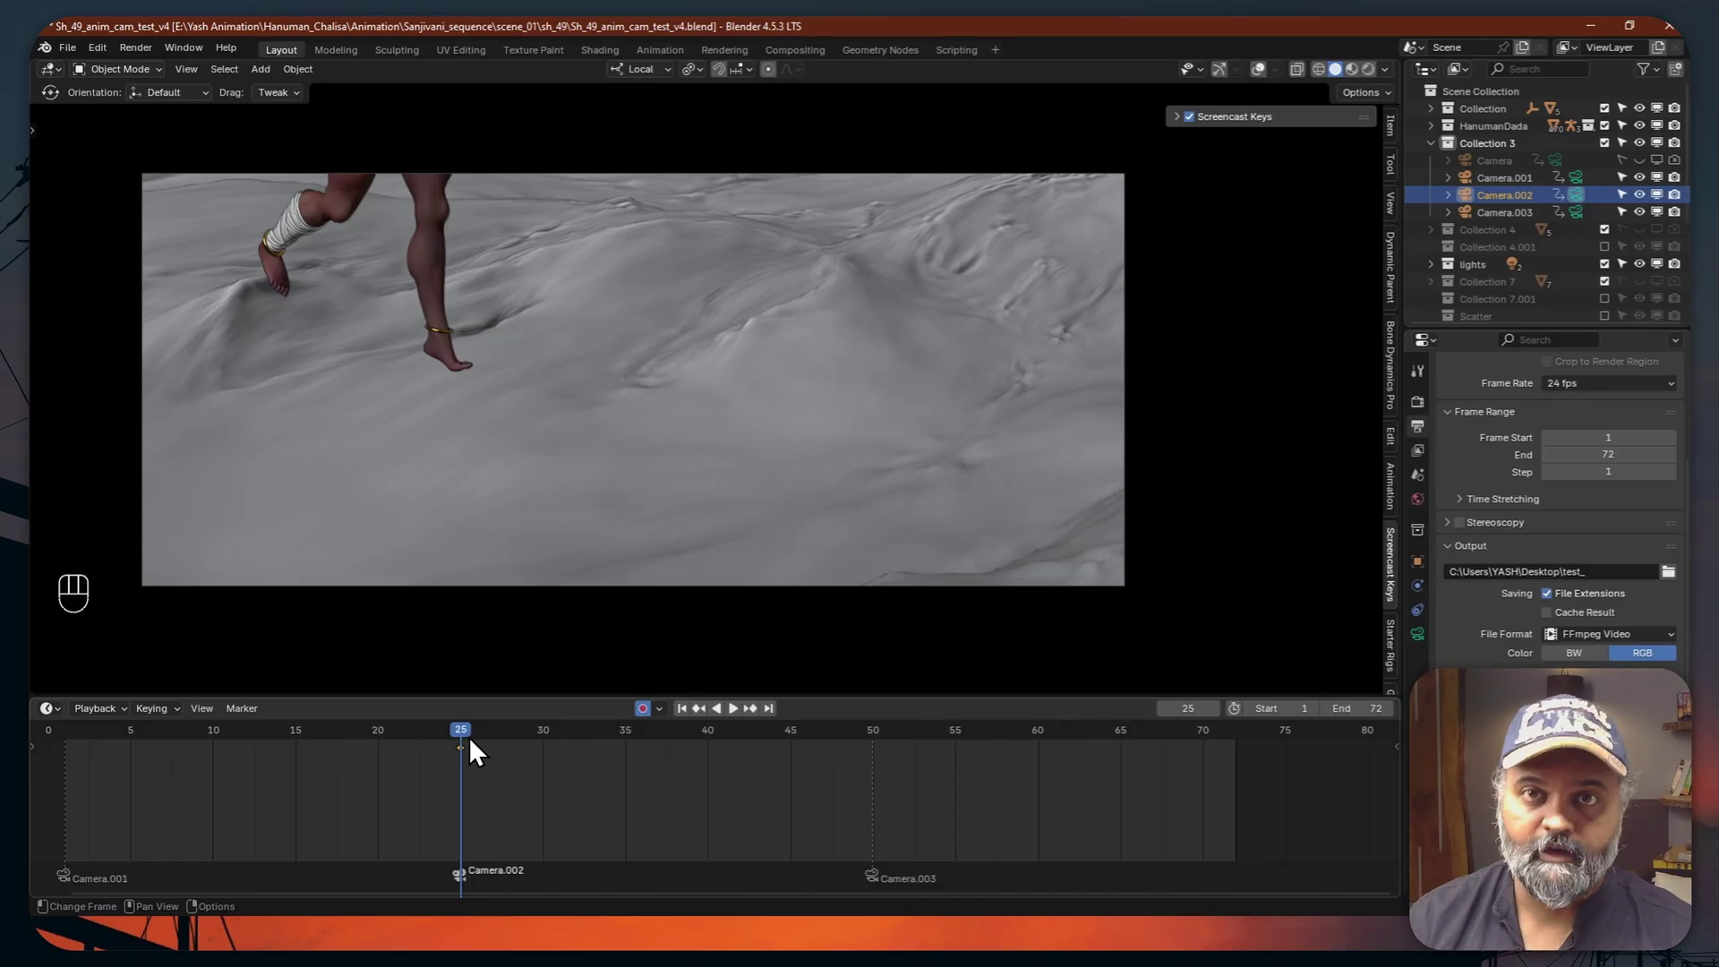
# Insert keyframes for Camera.002 at frames 25 and 50
pyautogui.press('space')
pyautogui.moveTo(886, 729); pyautogui.dragTo(870, 733)
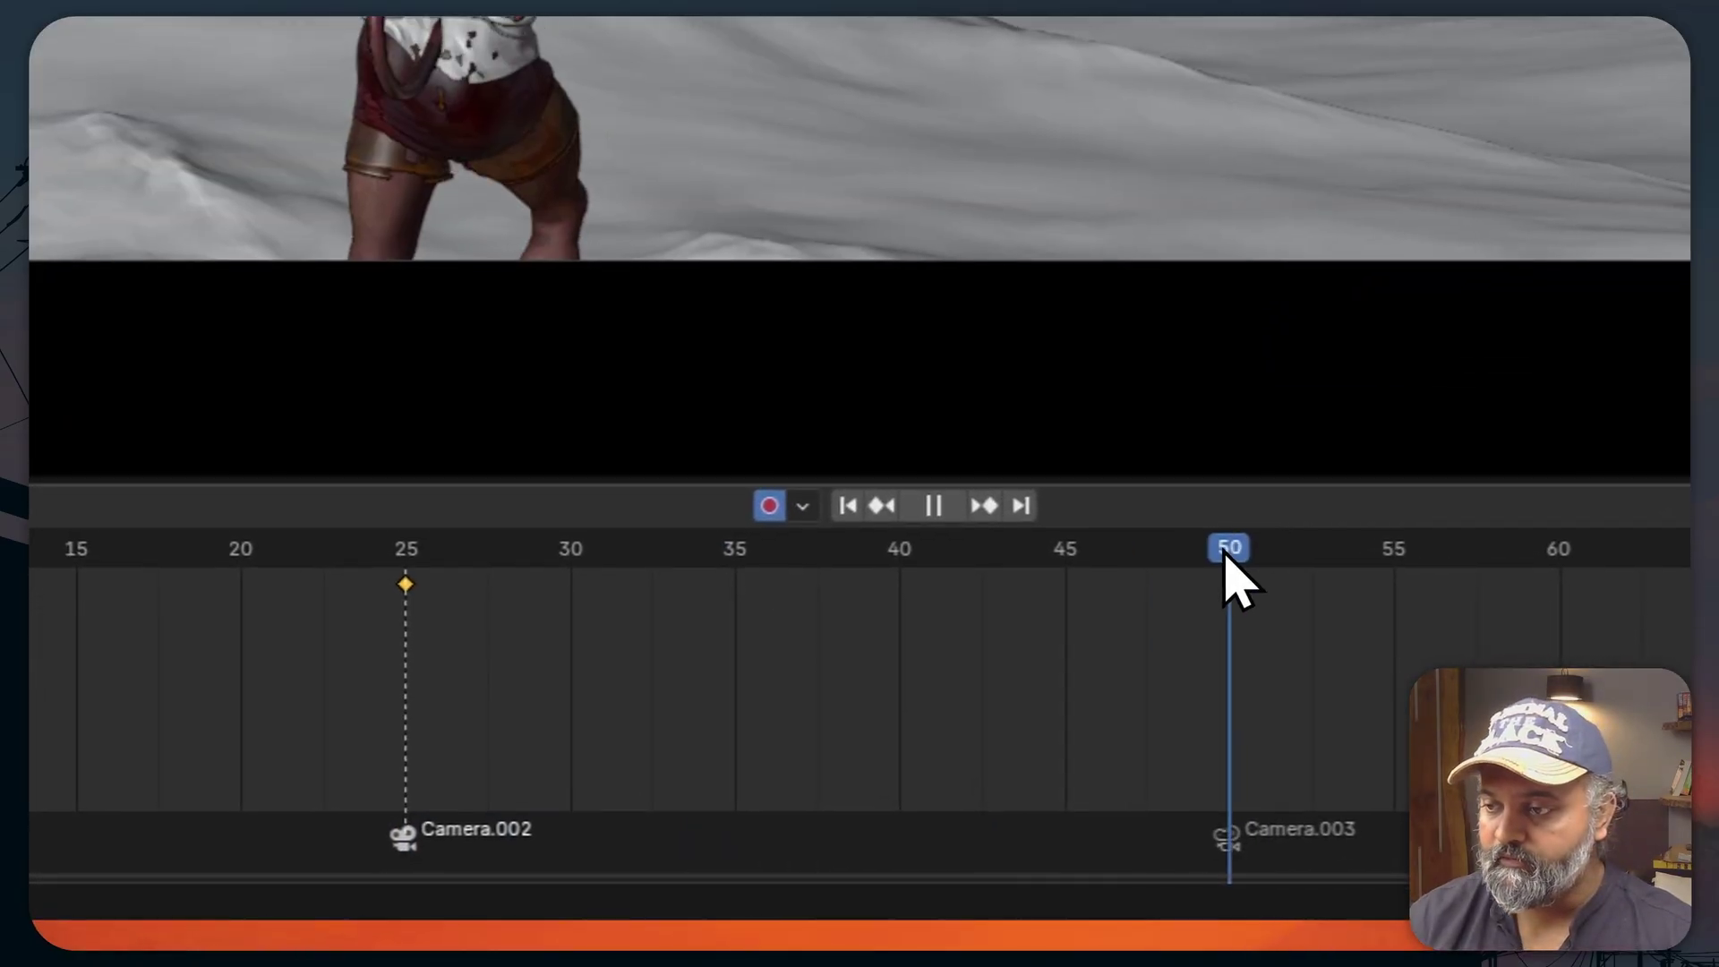
pyautogui.press('i')
pyautogui.press('i')
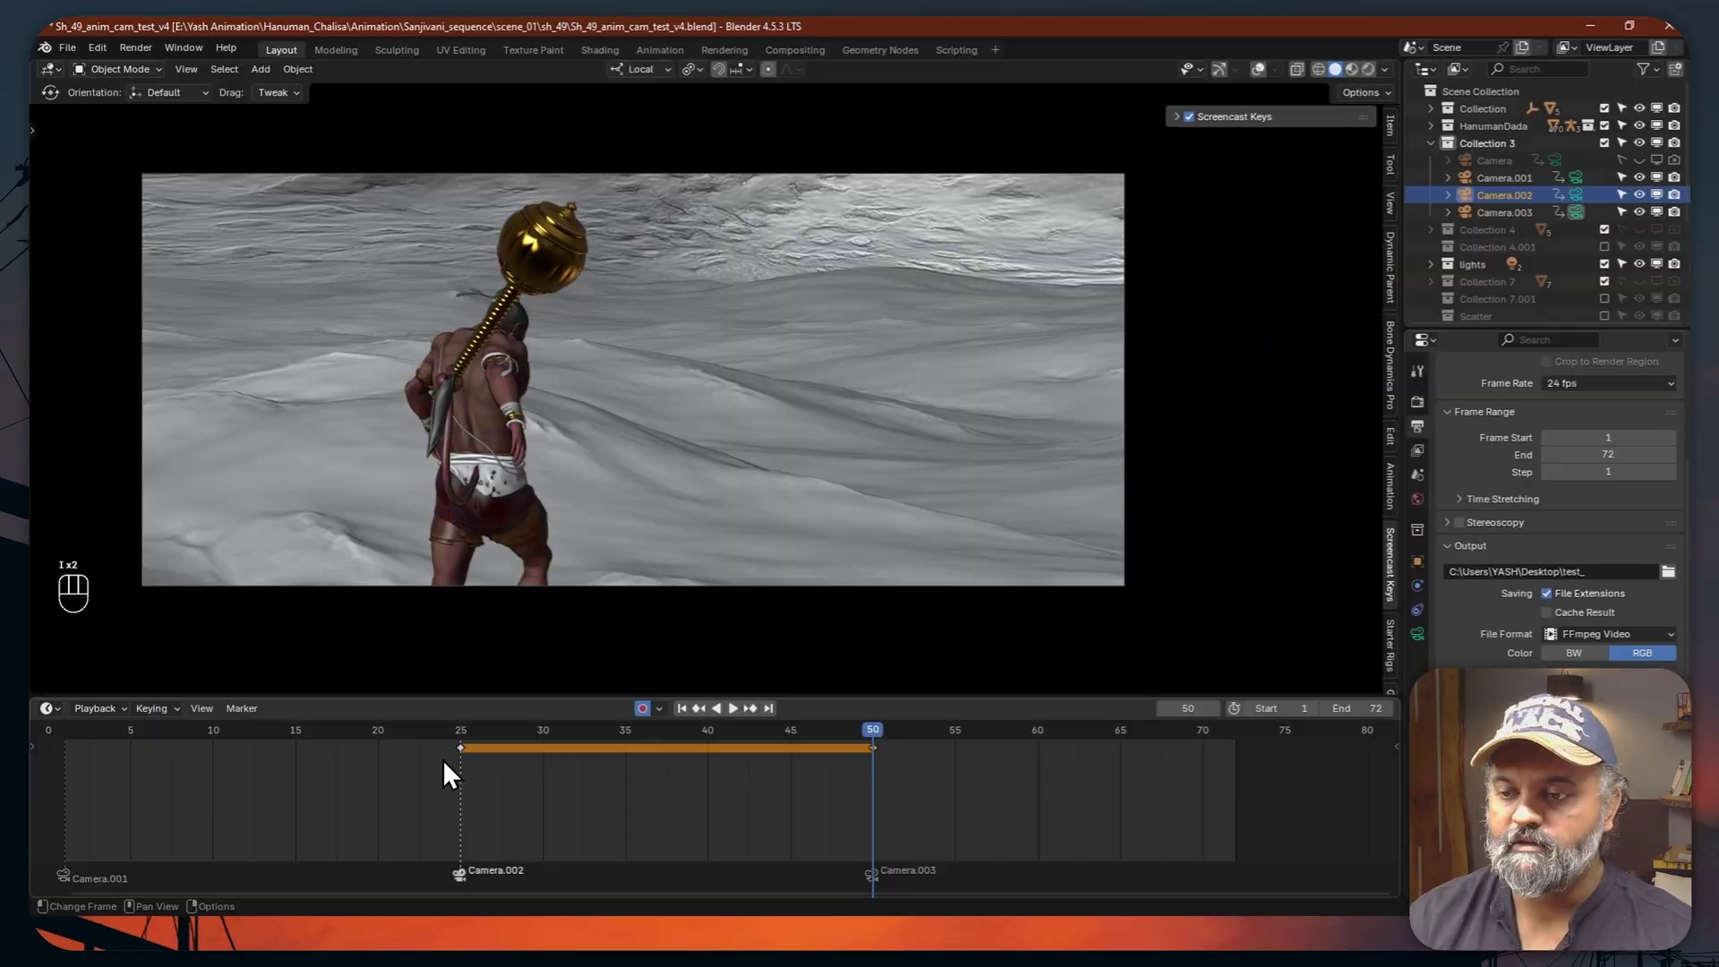
# Set the interpolation of Camera.002's keyframes to Linear and play back its shot
pyautogui.click(460, 731)
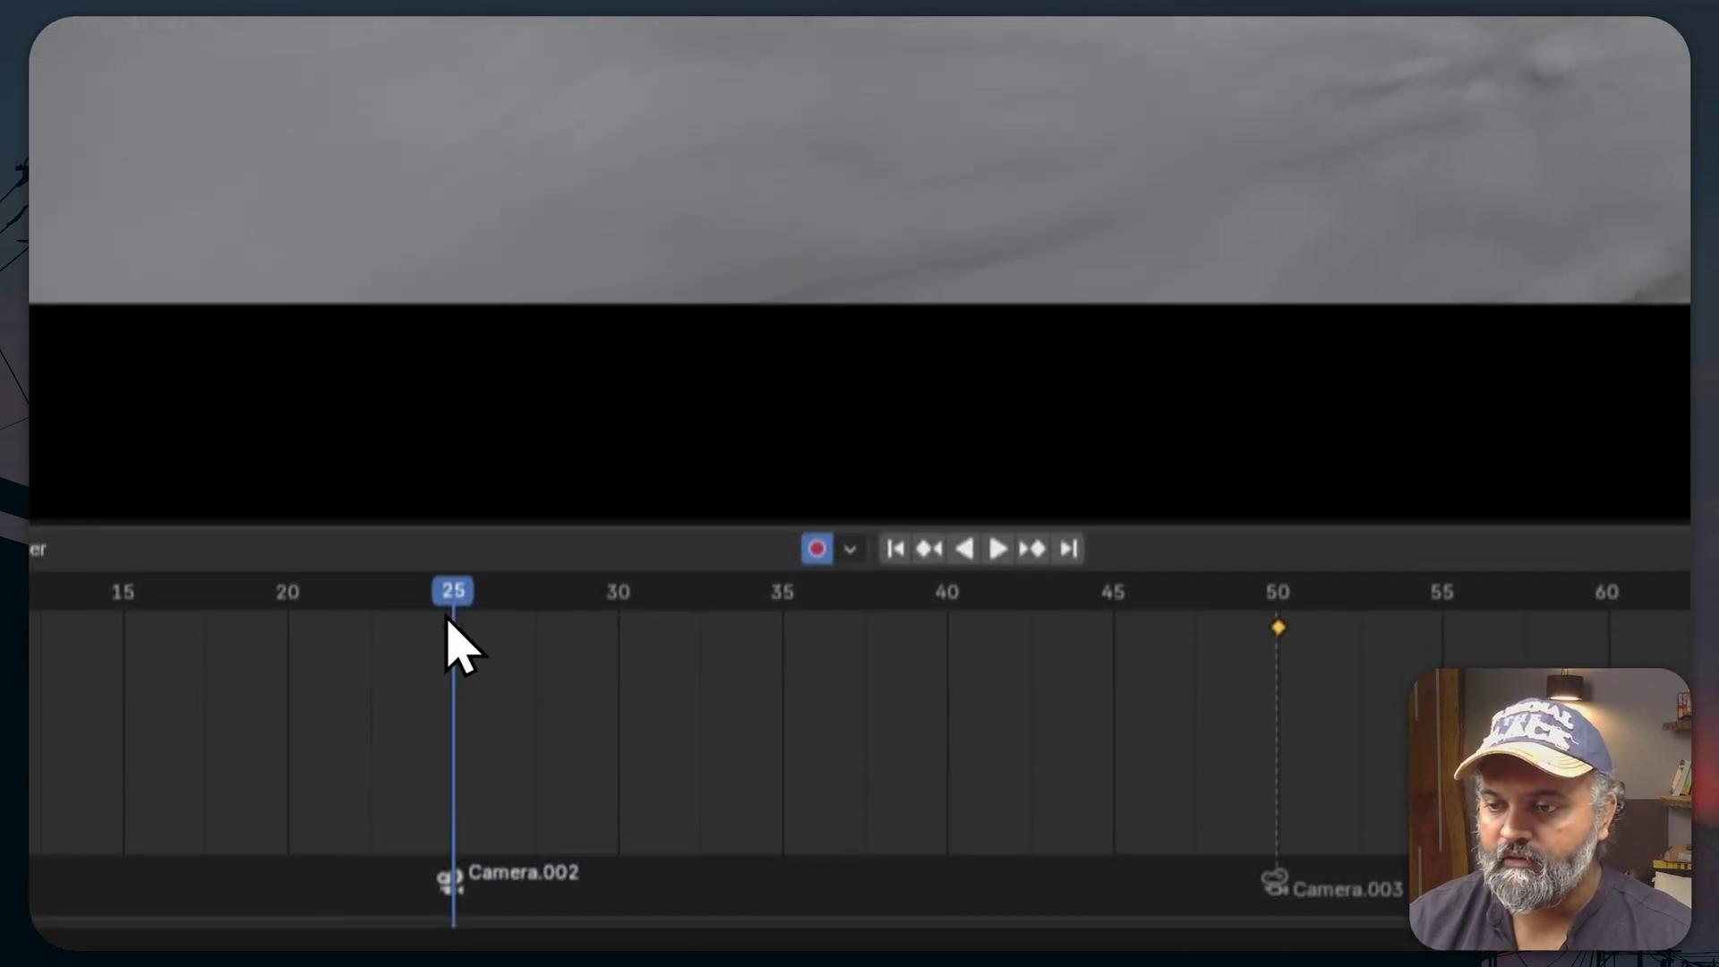
pyautogui.press('space')
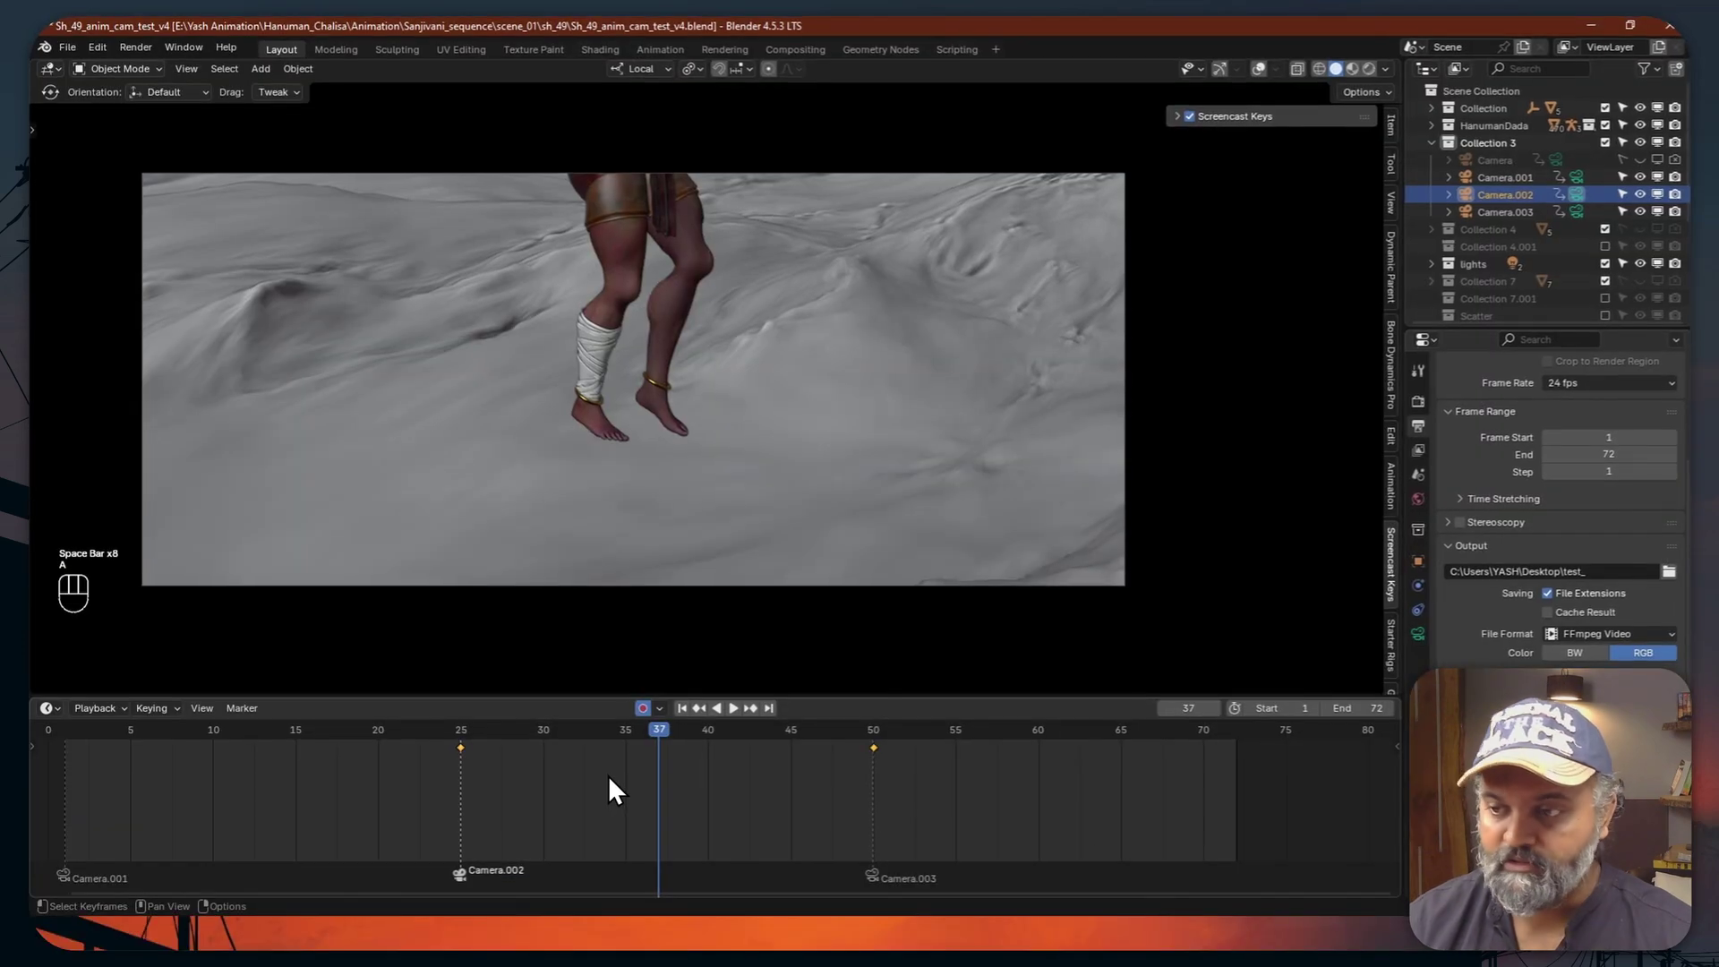
pyautogui.press('t')
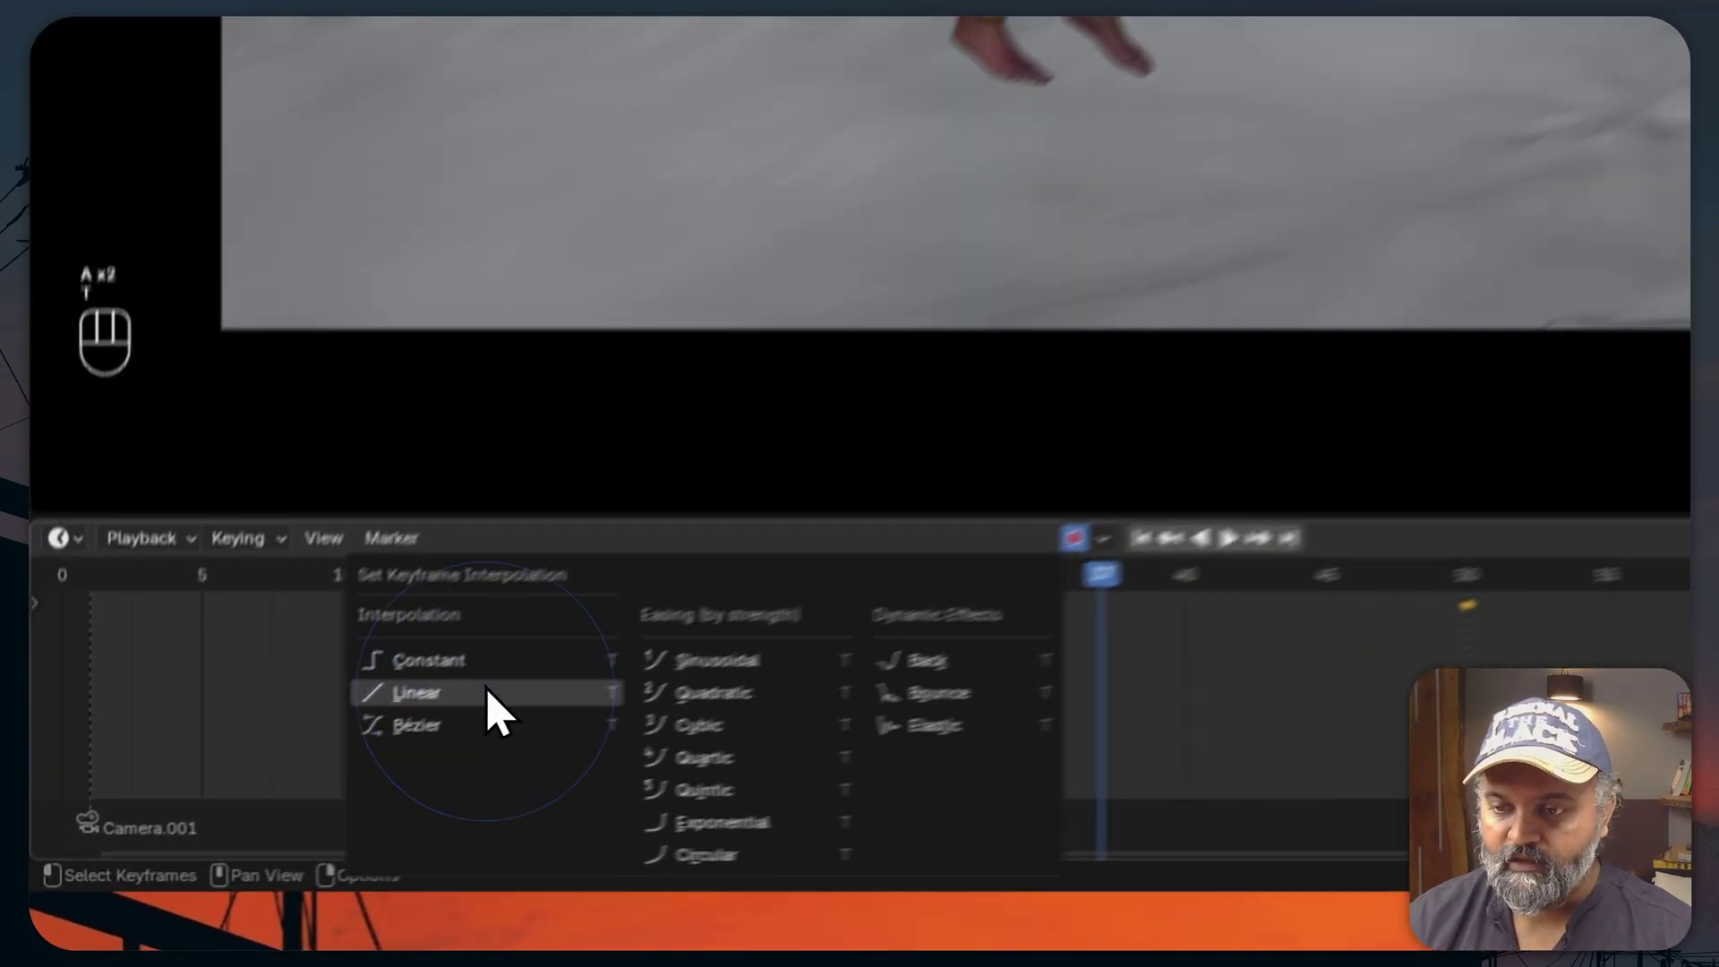
pyautogui.click(292, 799)
pyautogui.press('space')
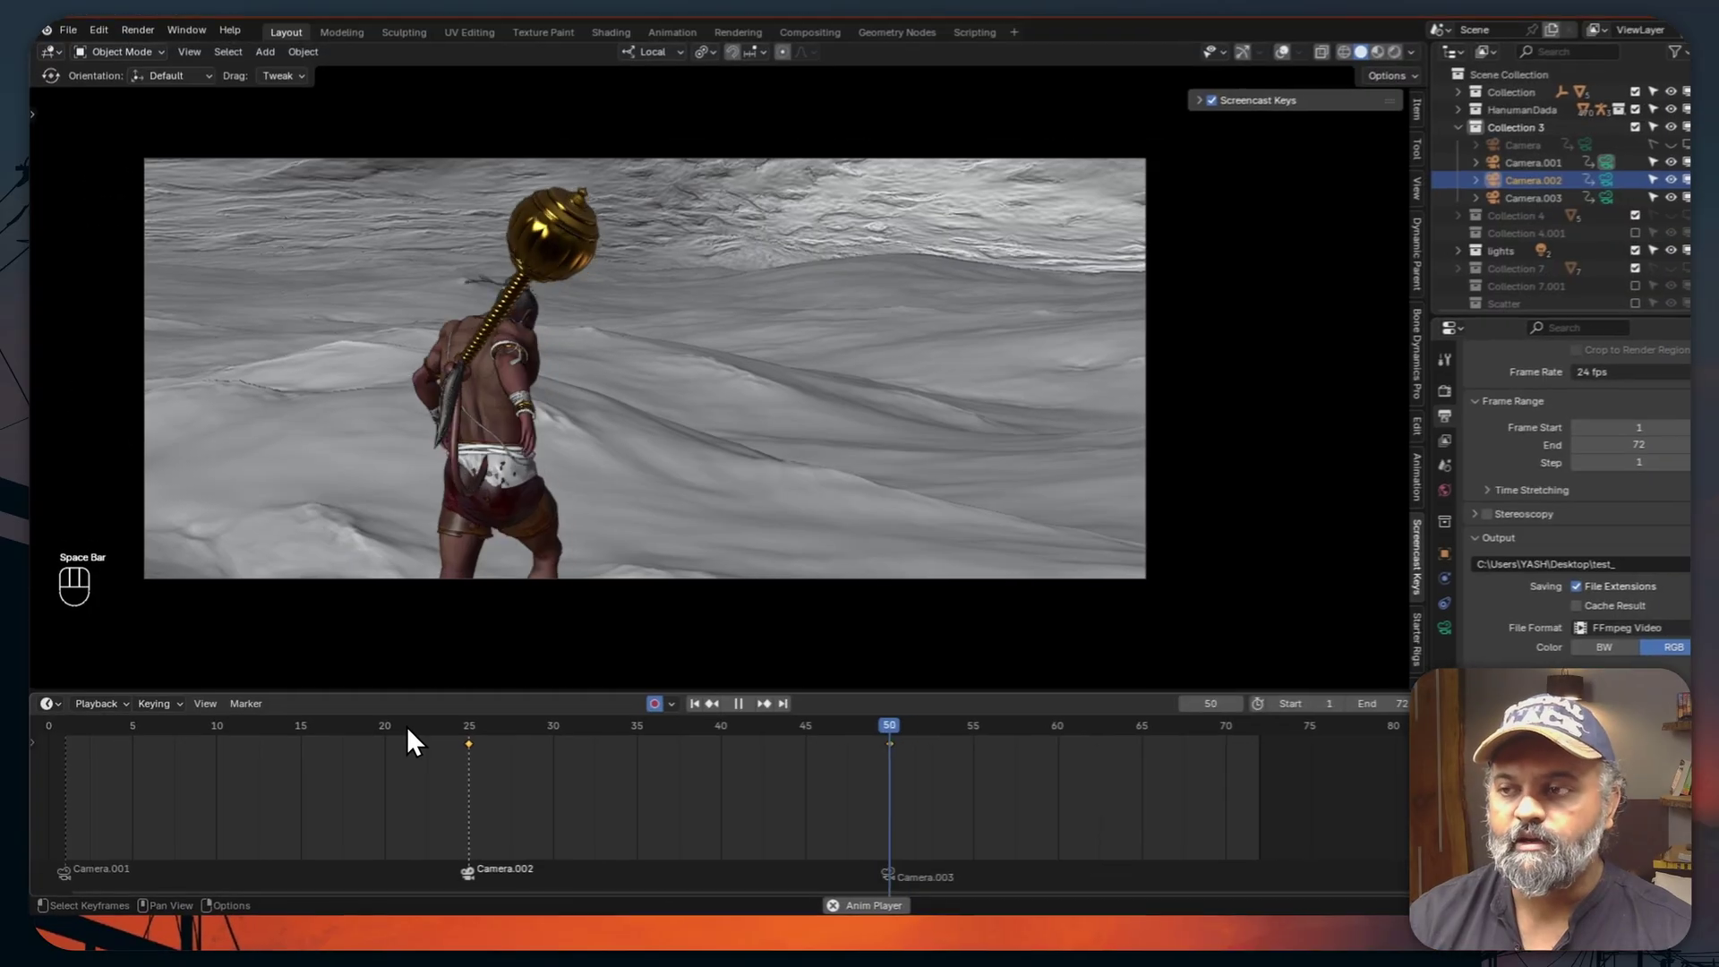